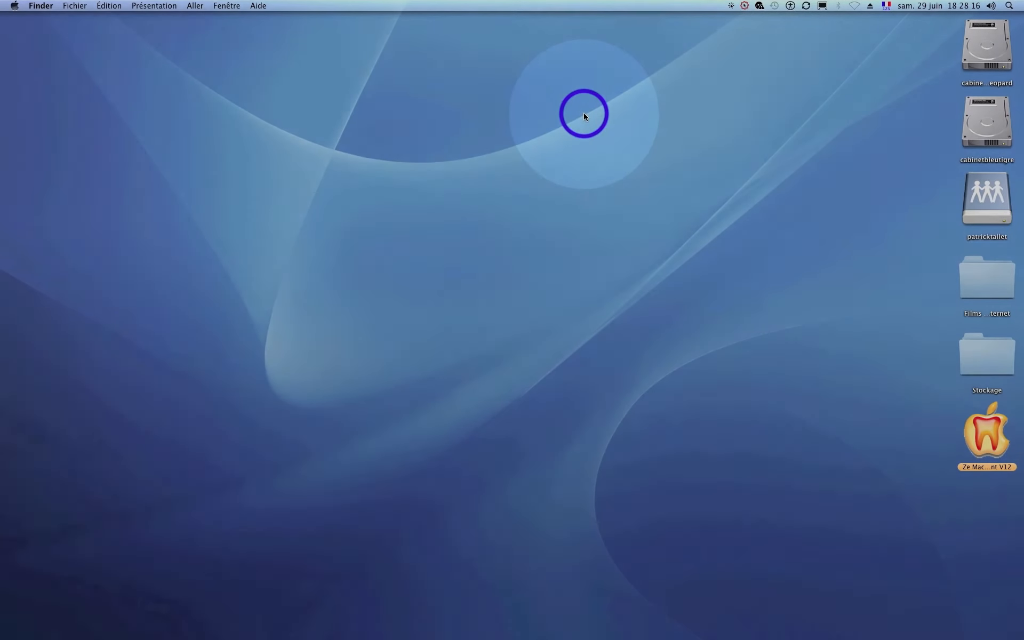
Step: Switch from Finder to MacDent, showing the patient's empty acts list and search results
key(super+Tab)
key(super+Tab)
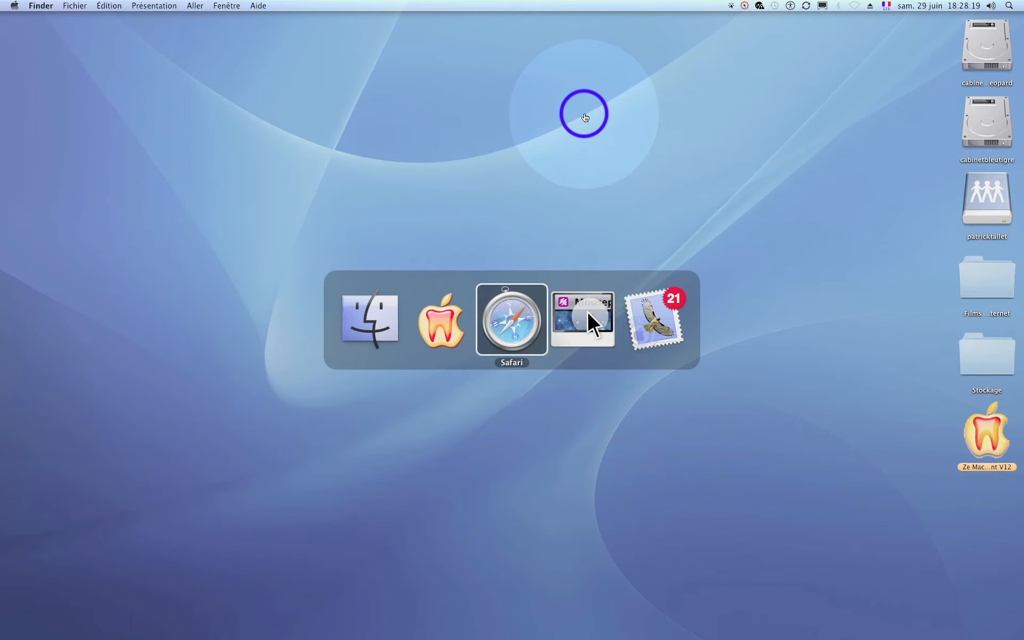
key(super+Tab)
key(super+Tab)
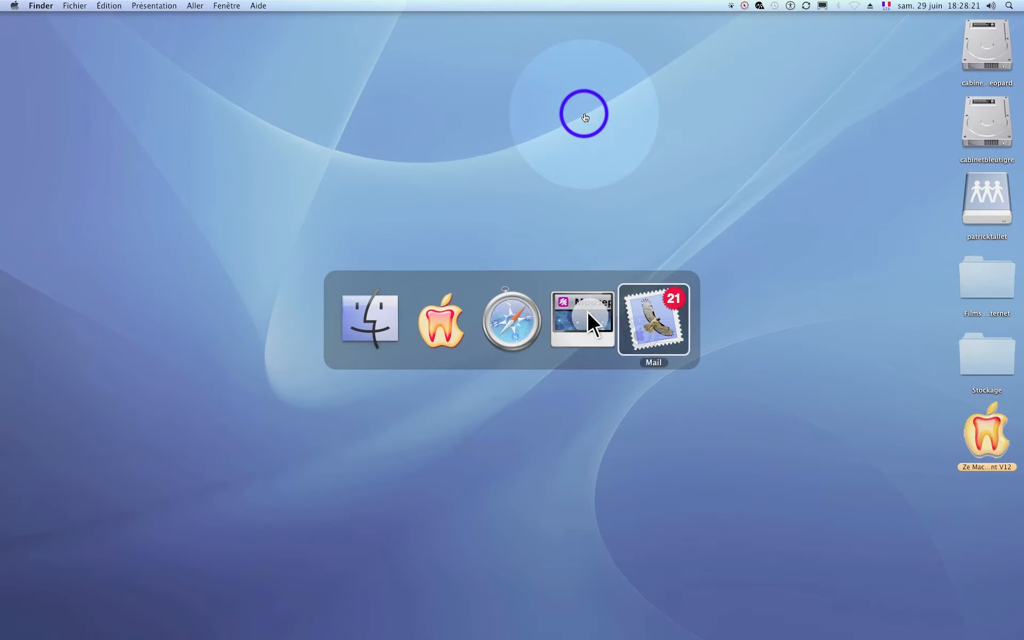
key(super+Tab)
key(super+Tab)
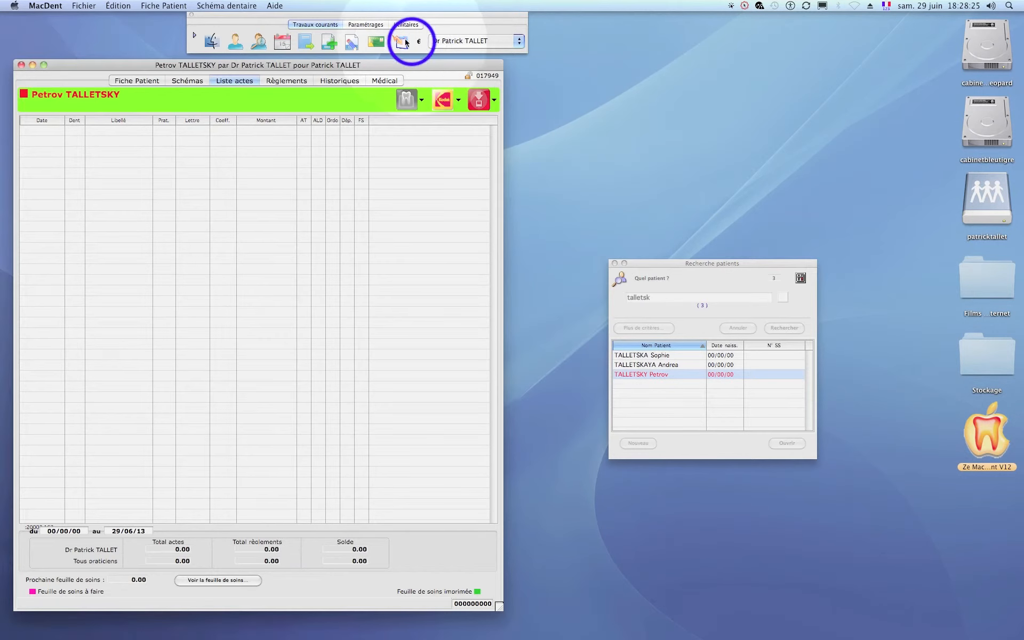
click(373, 26)
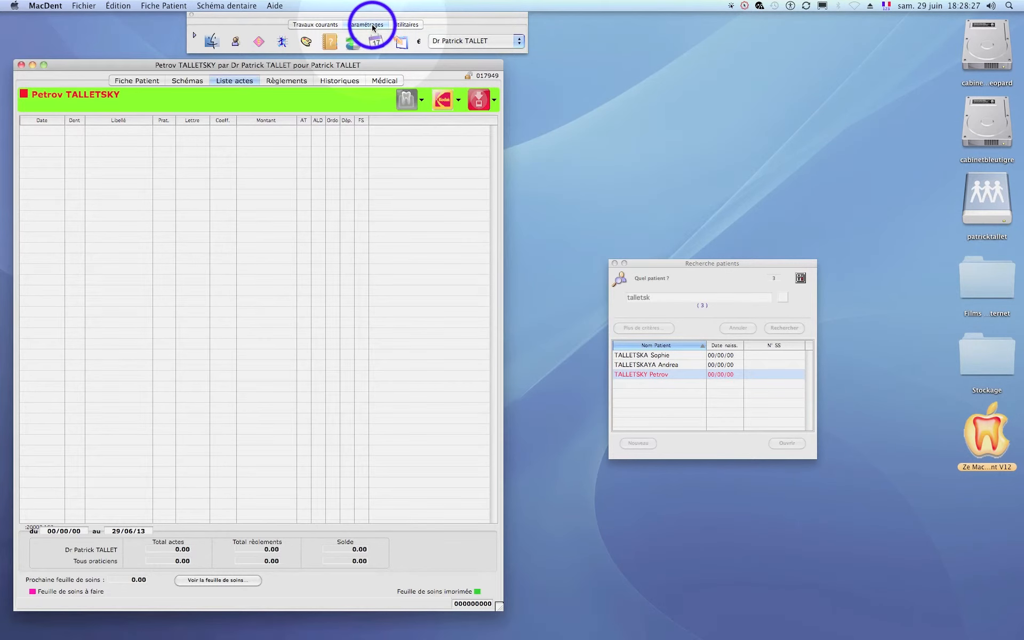
click(236, 42)
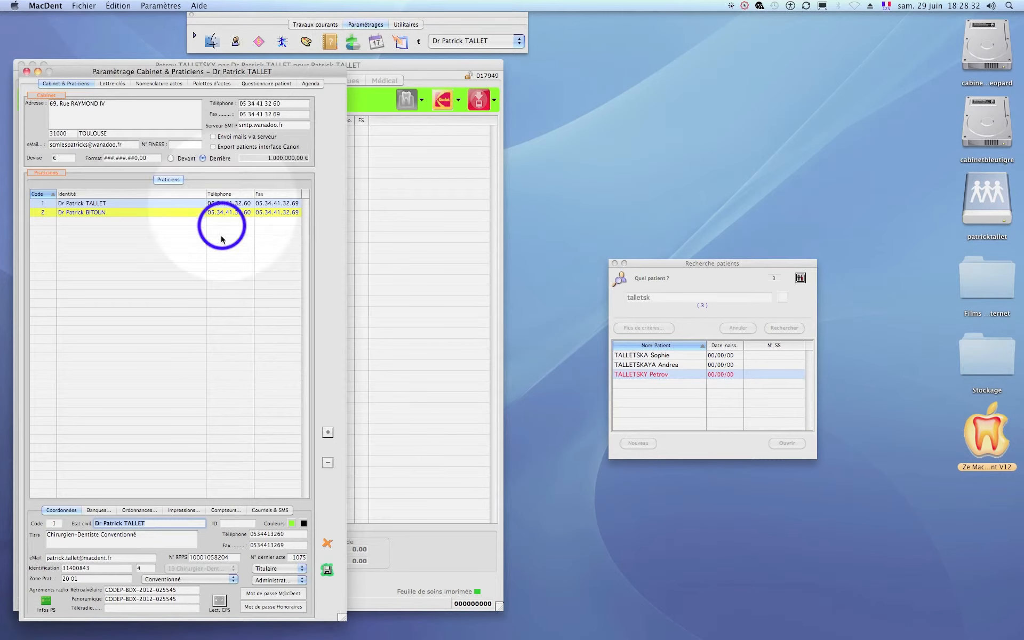
click(267, 510)
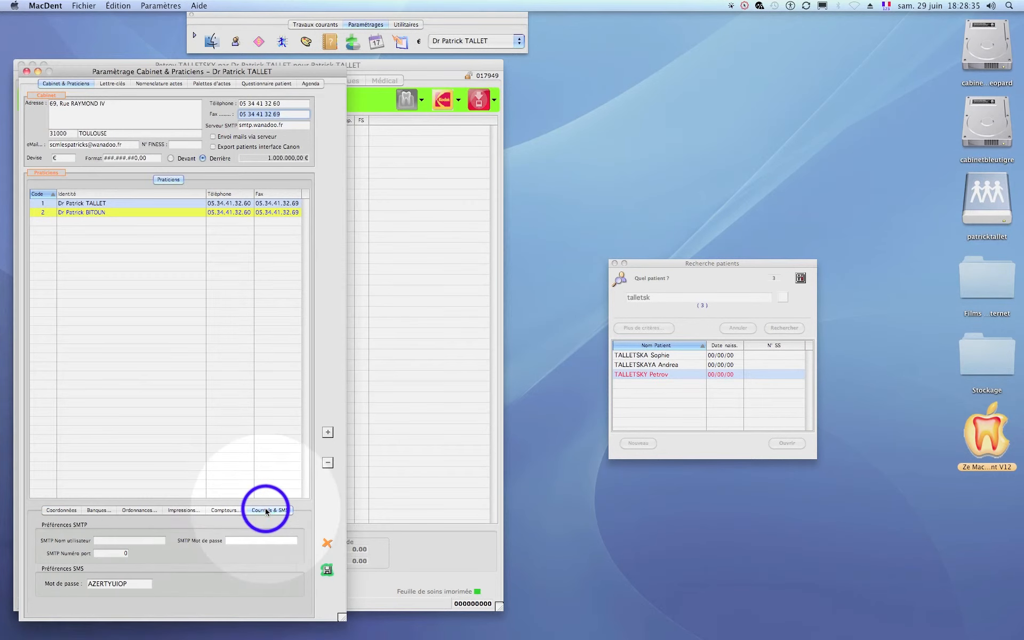
click(99, 584)
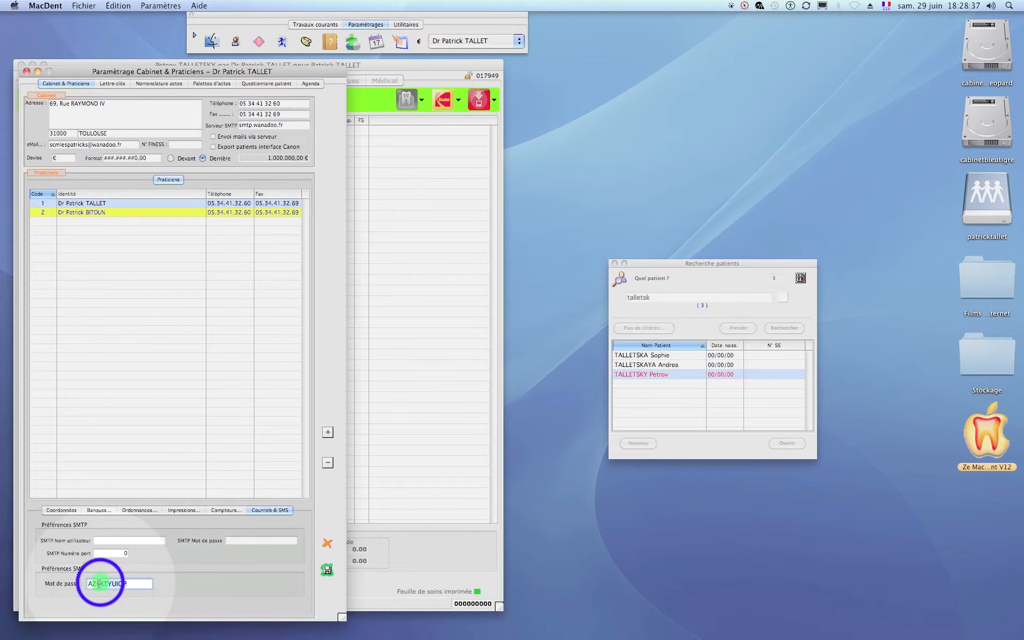
drag(99, 584, 78, 587)
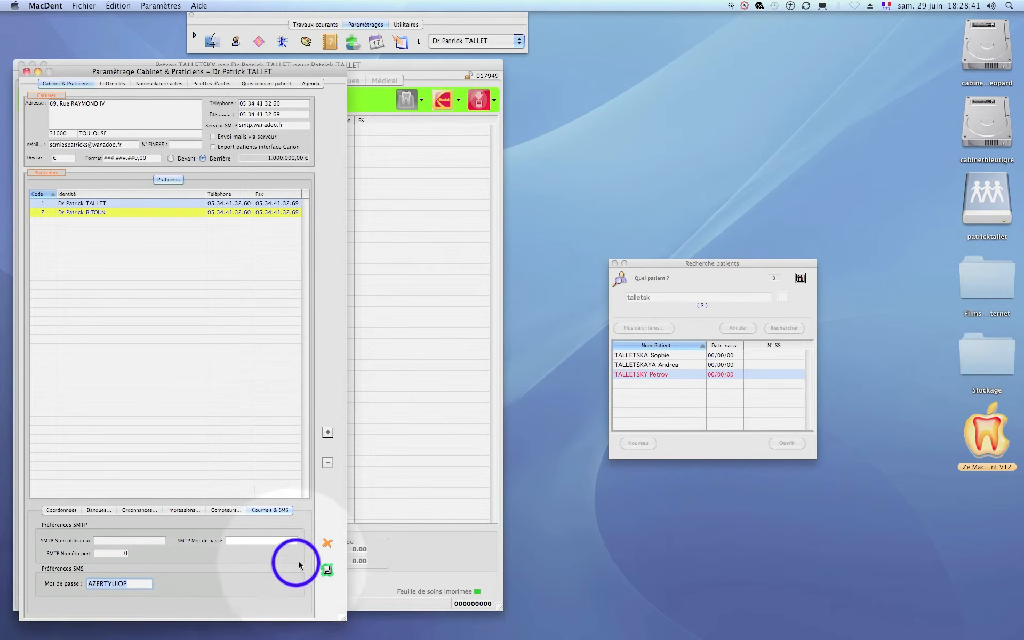
click(328, 545)
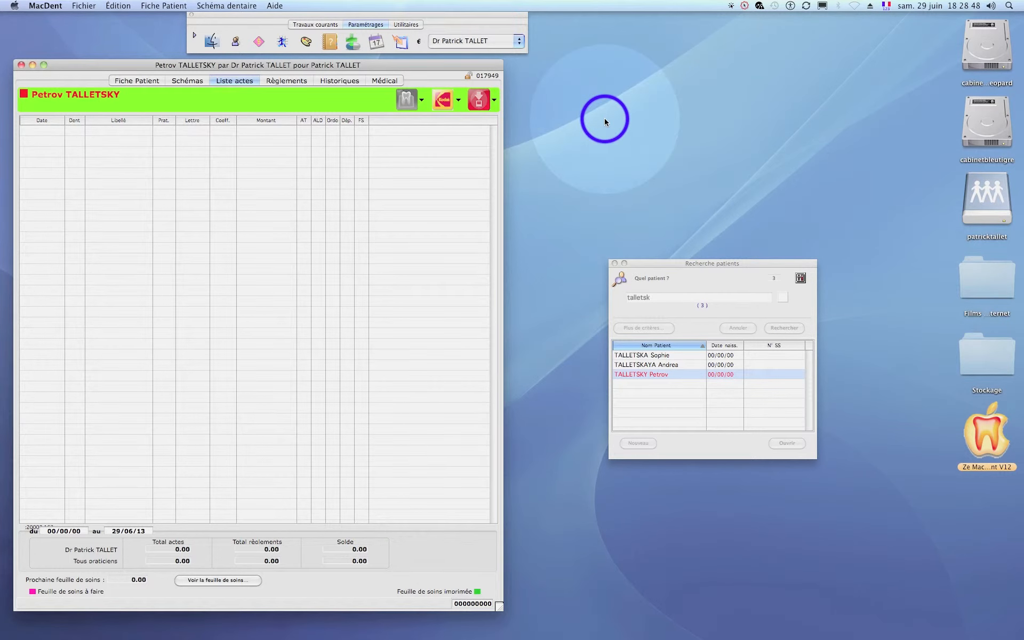
Step: Open the SmsToB site in Safari and log into the client account with its password
key(super+Tab)
key(super+Tab)
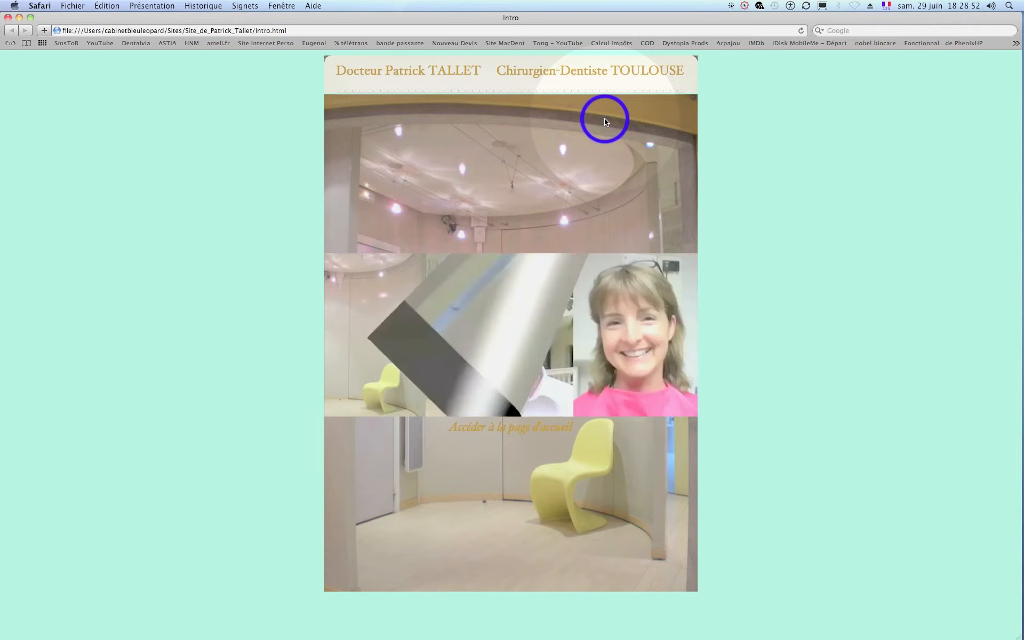
click(65, 43)
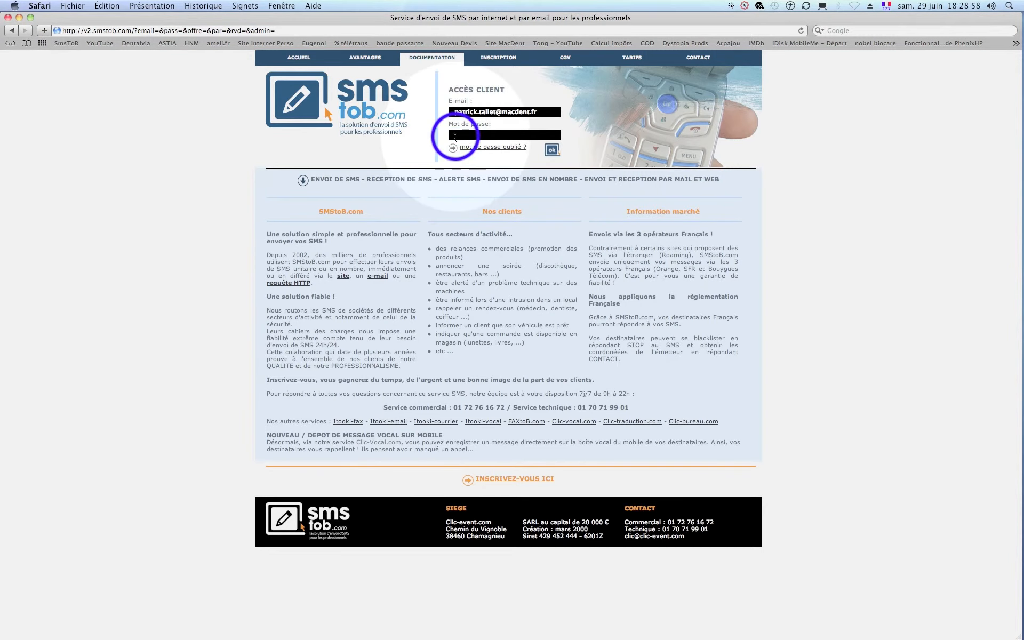
click(455, 136)
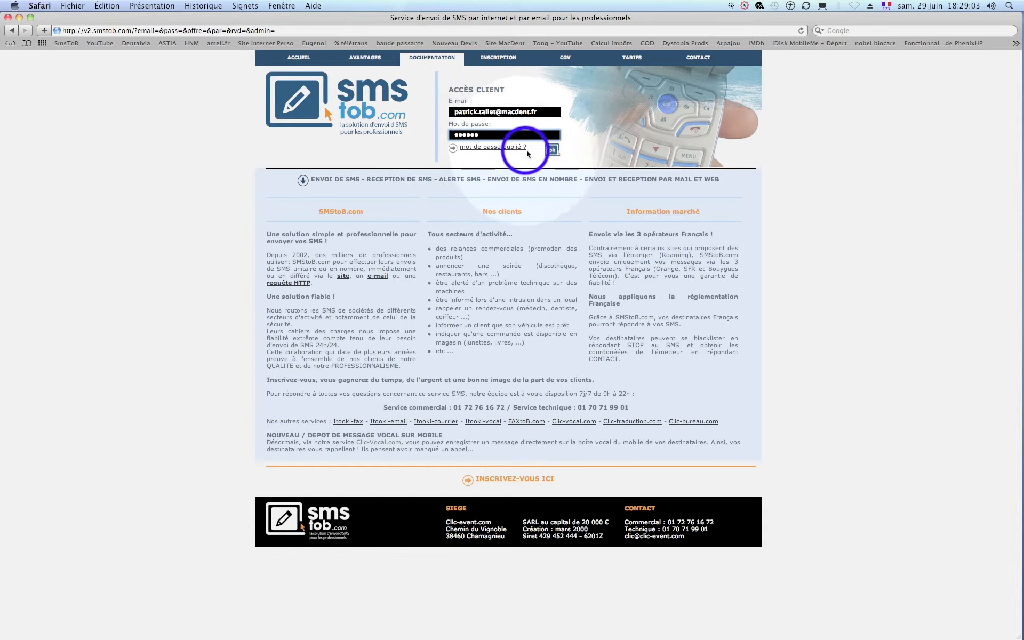
click(553, 151)
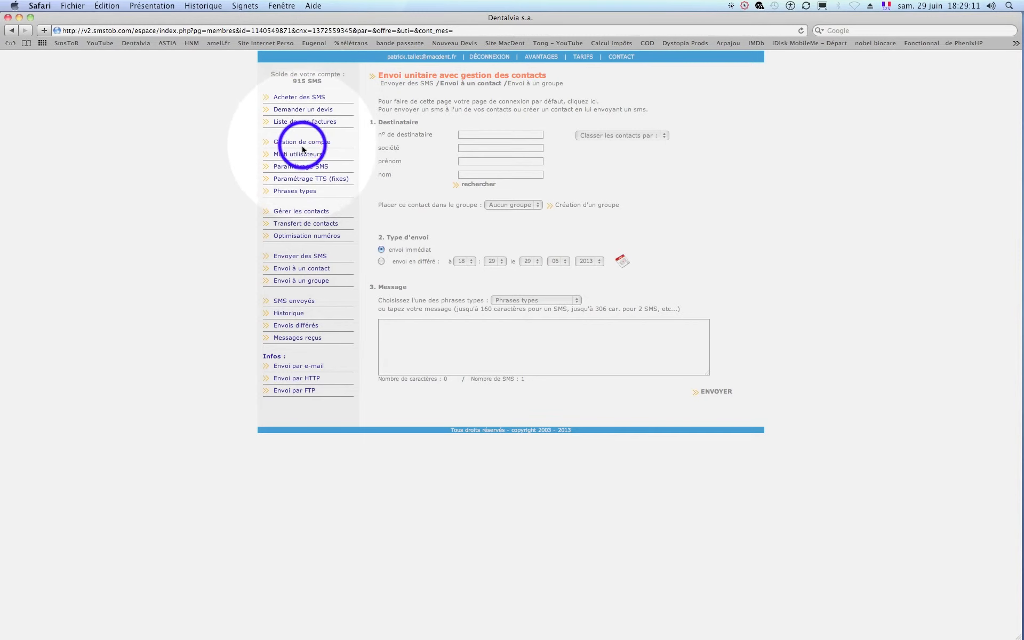
Step: In Paramétrage SMS, enable e-mail forwarding of SMS replies to the account address and validate
click(300, 168)
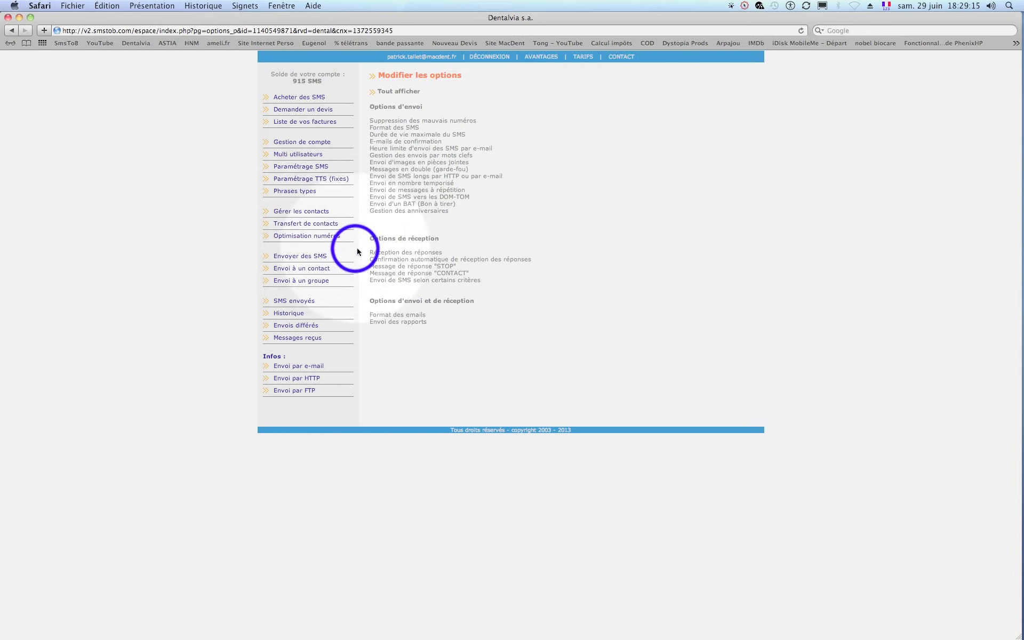
click(409, 254)
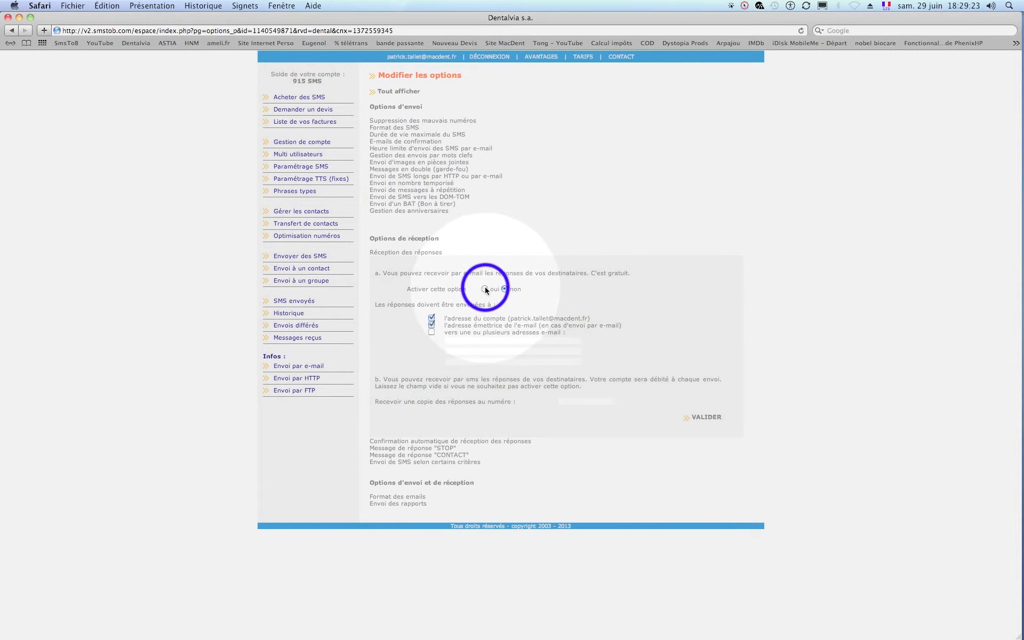
click(700, 419)
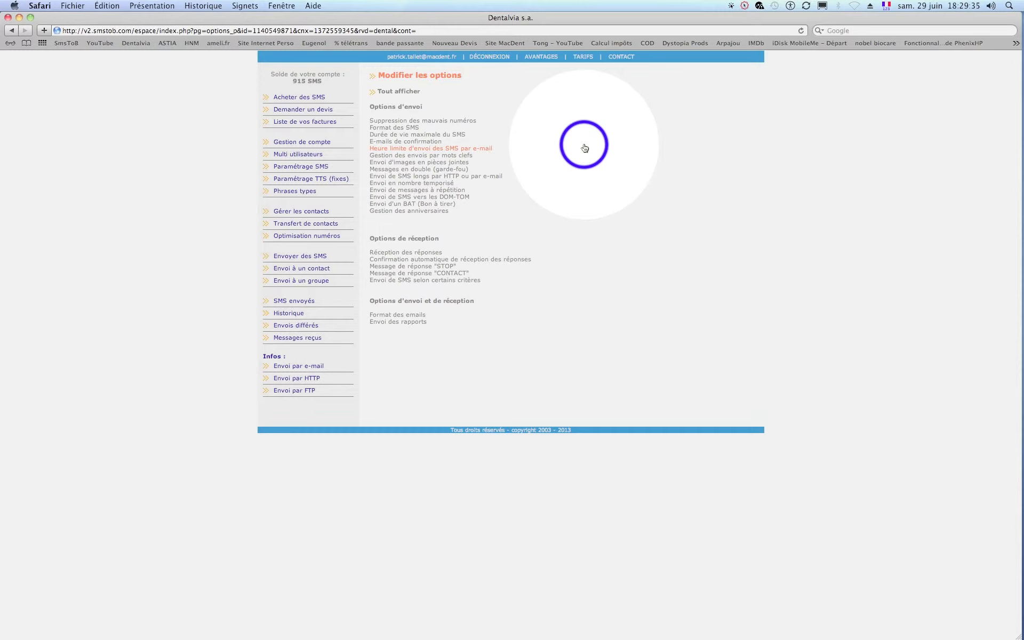
key(super+Tab)
key(super+Tab)
key(super+Tab)
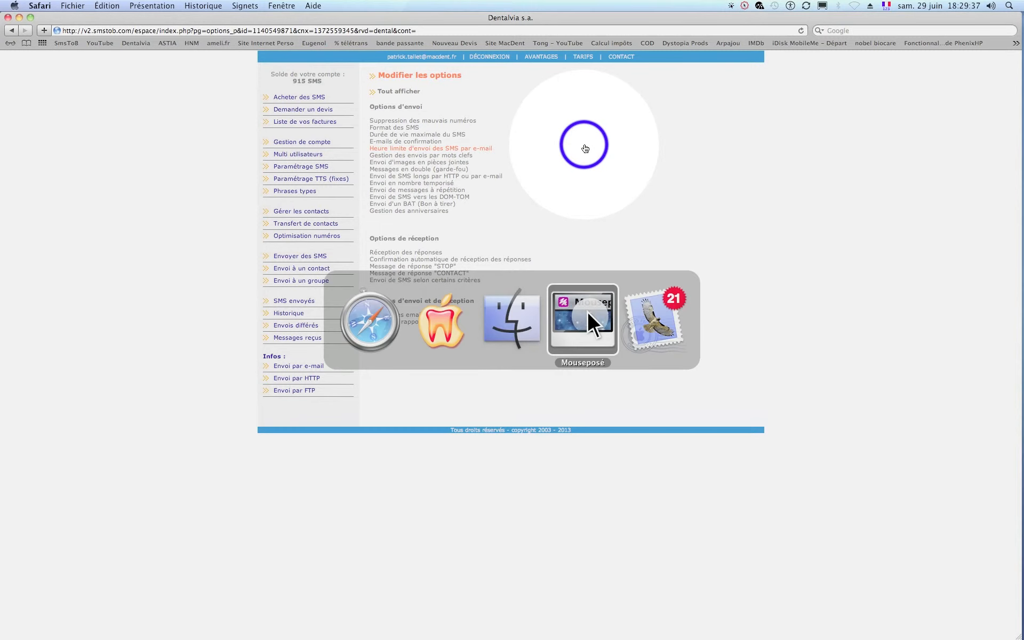
Step: Open Mail's General preferences and choose Autre… for the Dossier de téléchargement
key(super+Tab)
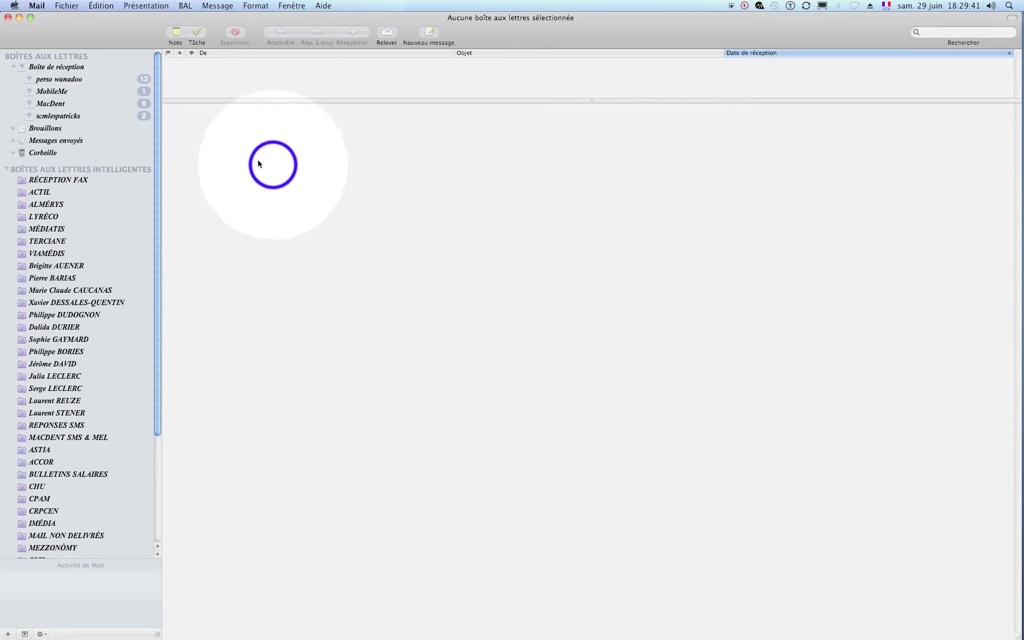
click(37, 6)
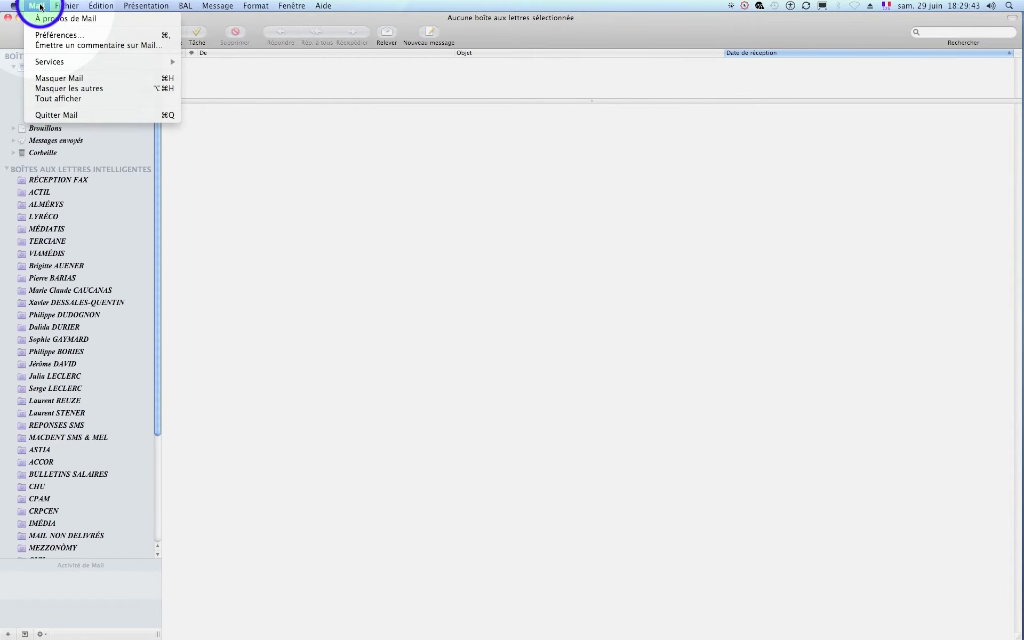
click(47, 35)
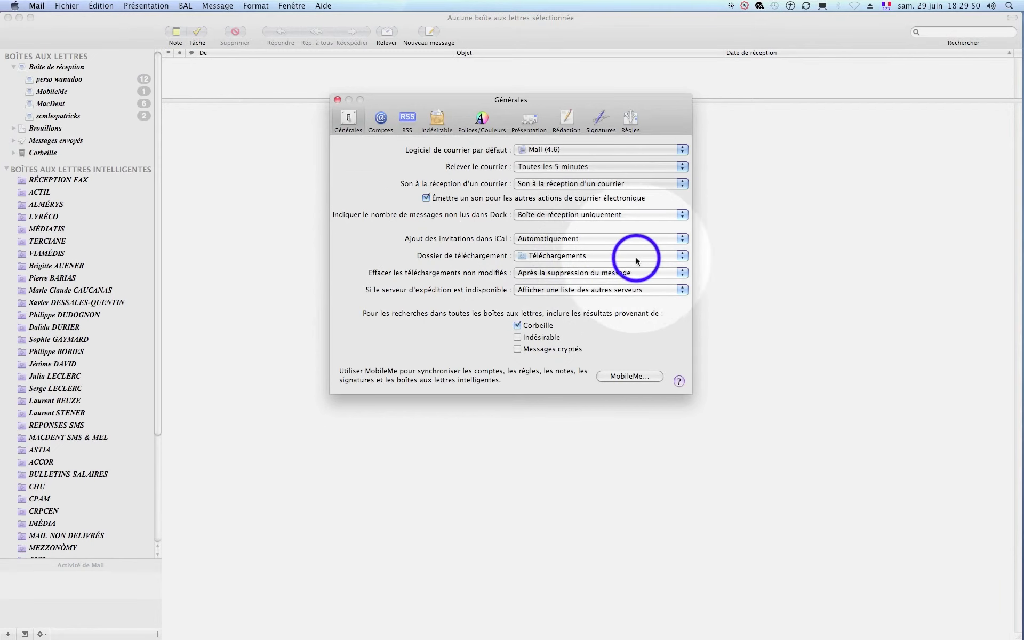
click(611, 259)
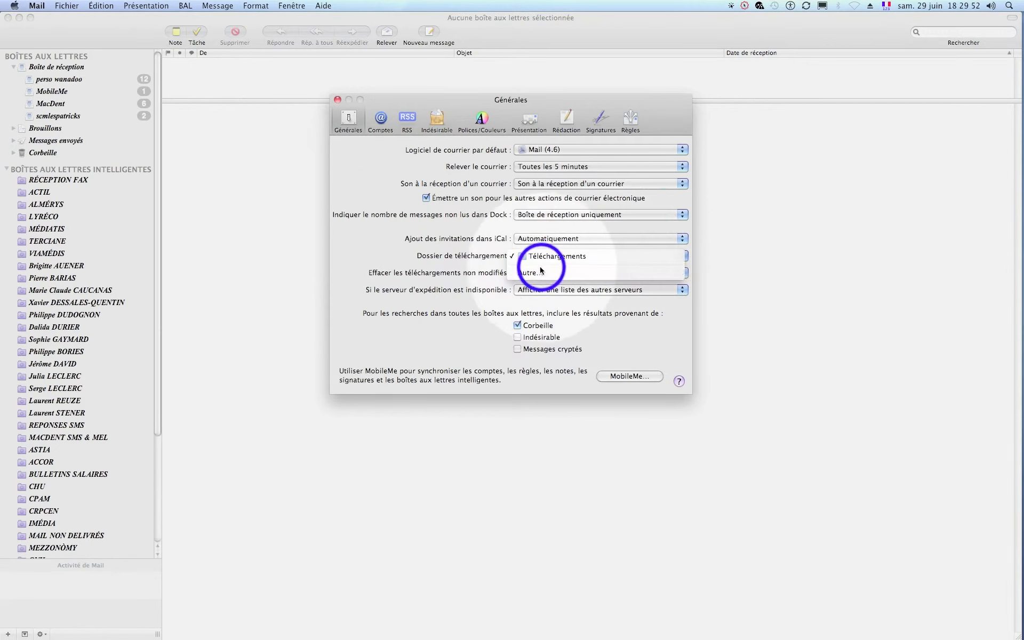
click(531, 274)
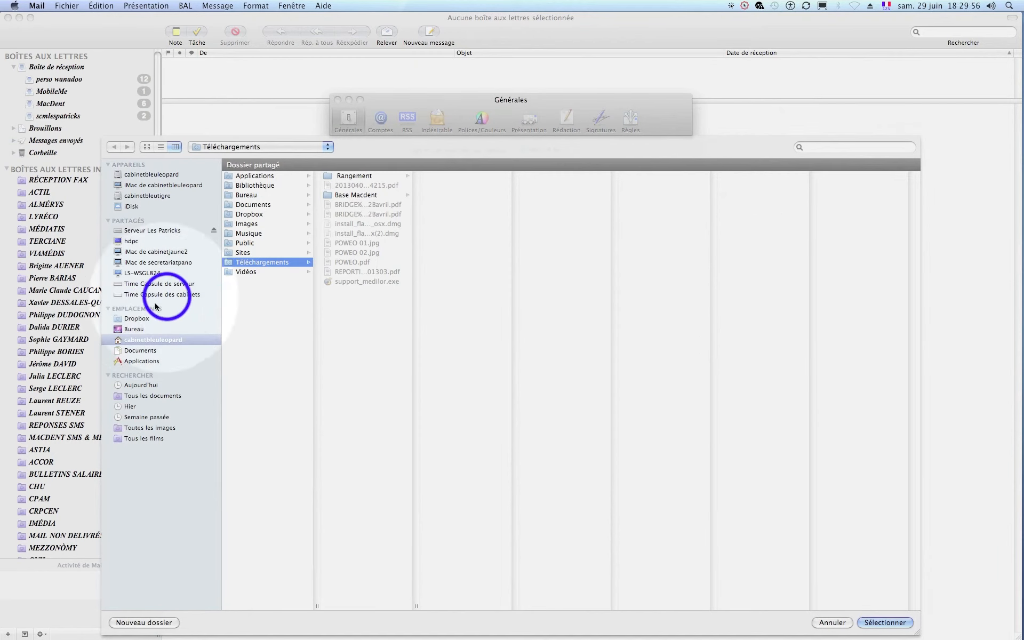
Step: Create an 'SMS & Mel' folder on the Bureau, select it as download folder, and close preferences
click(118, 329)
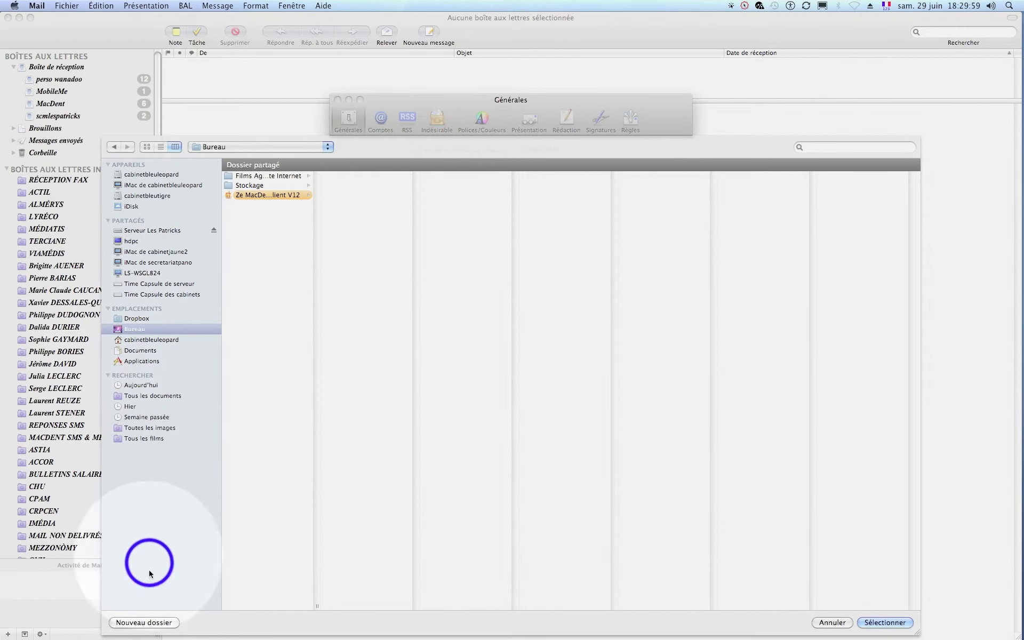
click(161, 623)
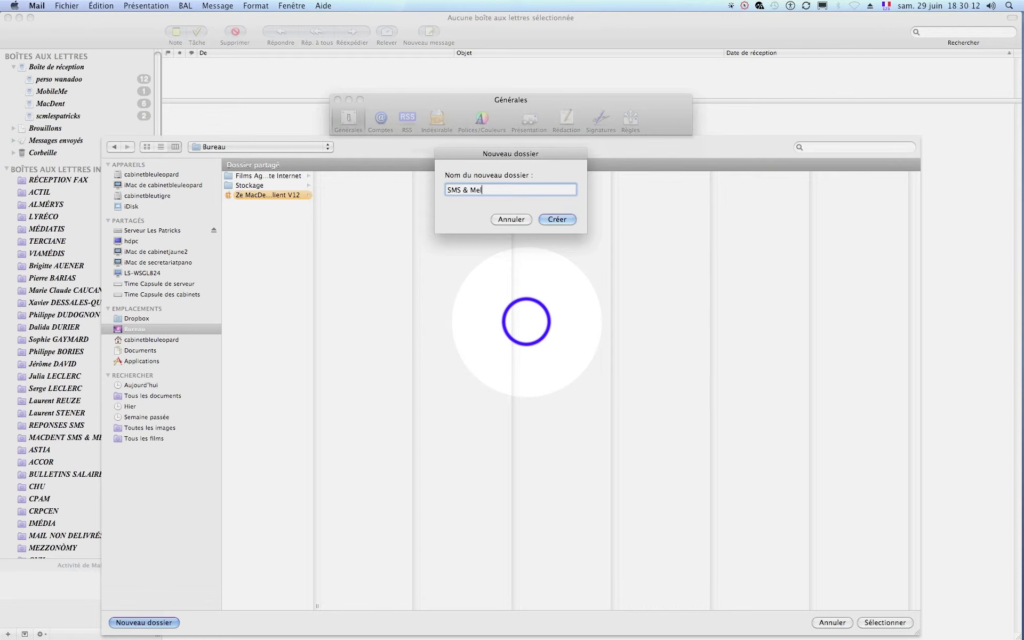
click(557, 221)
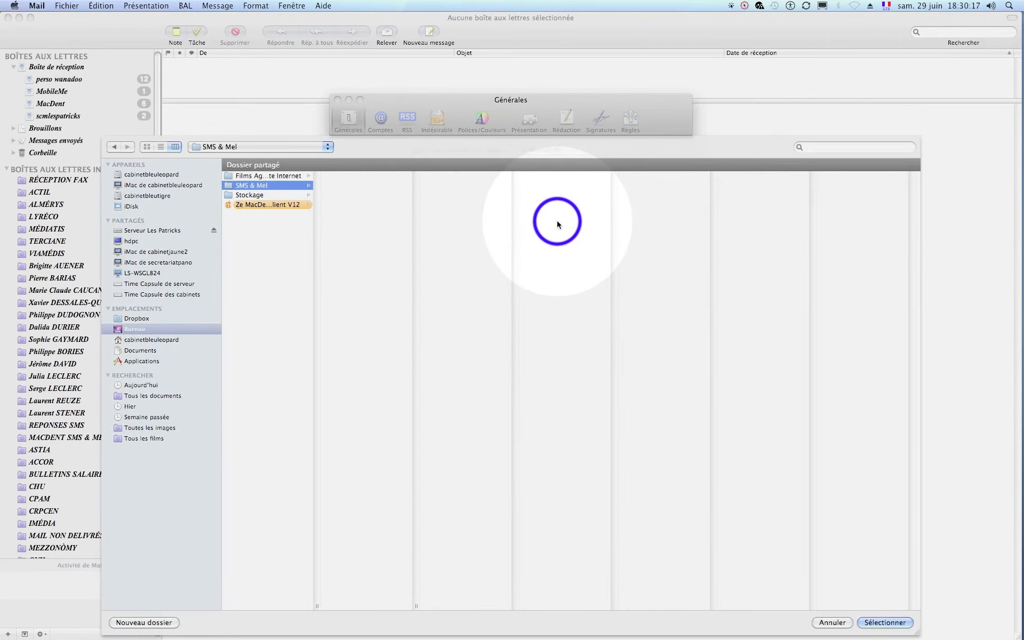
click(882, 622)
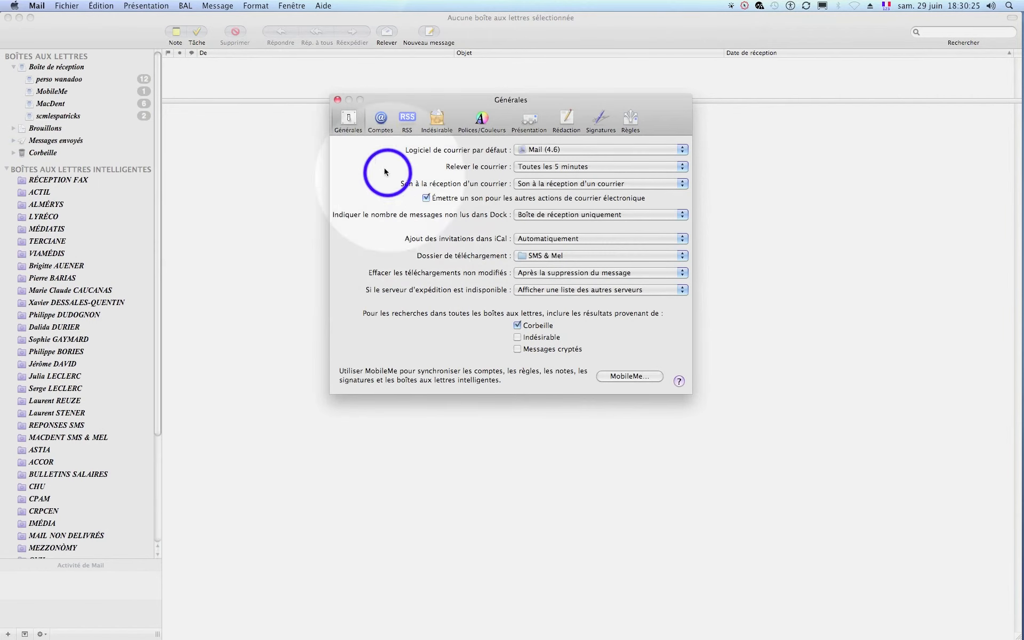
click(337, 100)
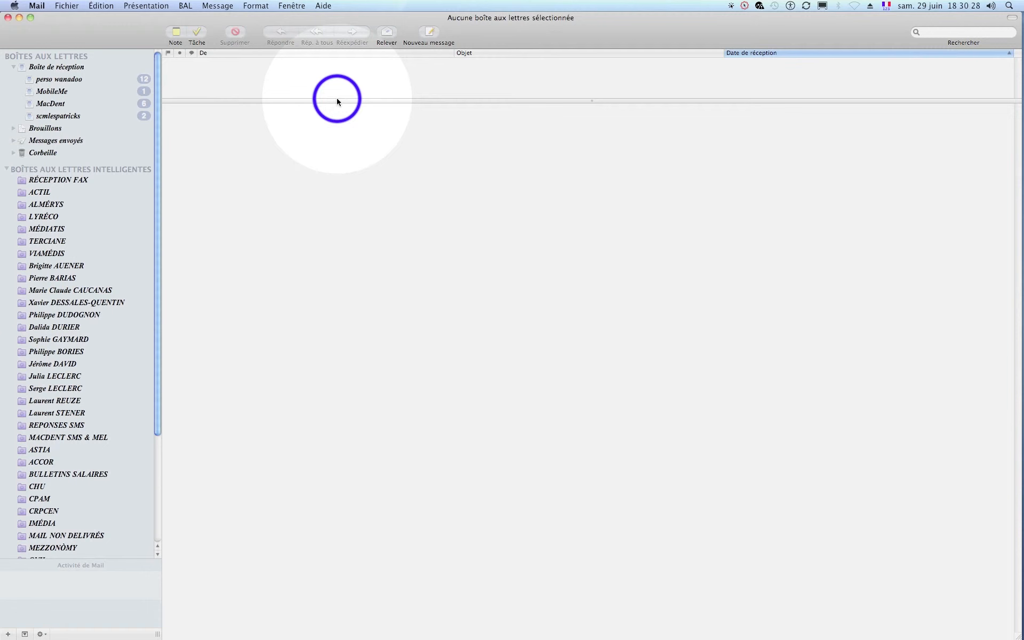
Step: Add the desktop SMS & Mel folder to MacDent's «Aspirateurs» document collector folders
key(super+Tab)
key(super+Tab)
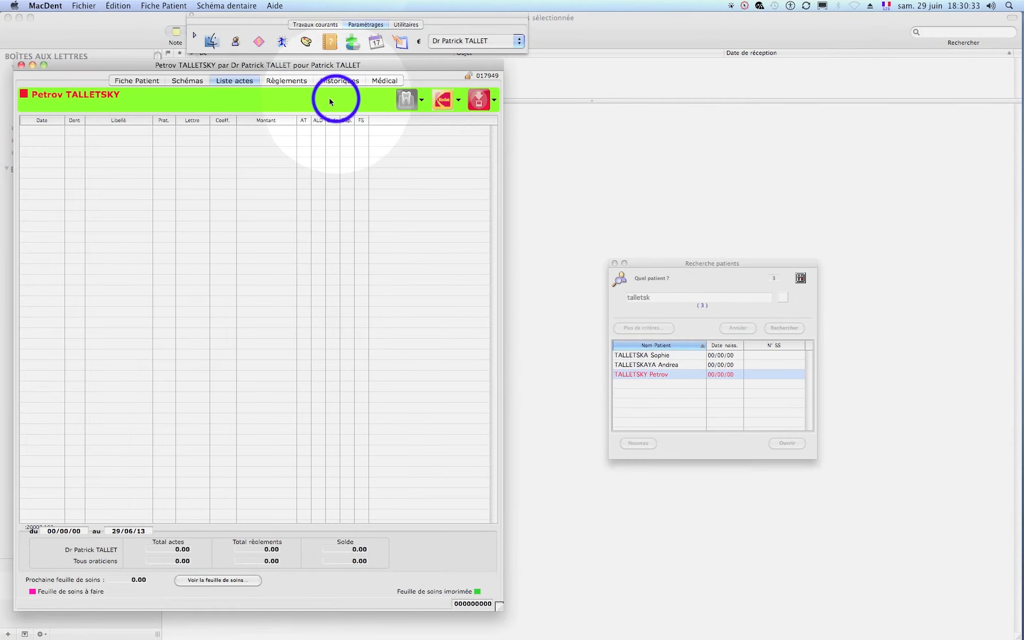
click(478, 103)
click(477, 103)
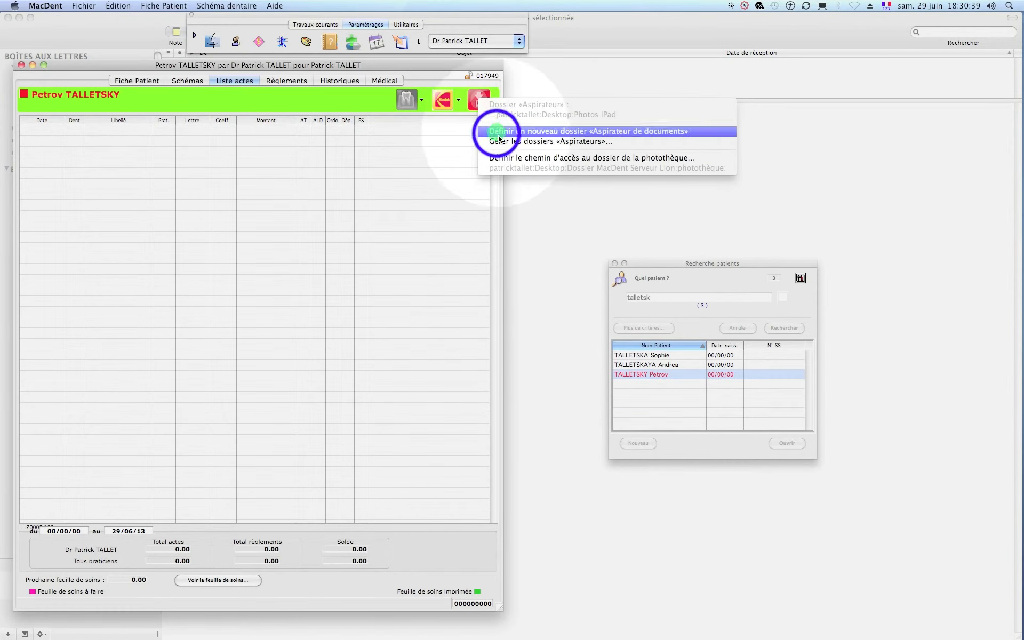
click(502, 143)
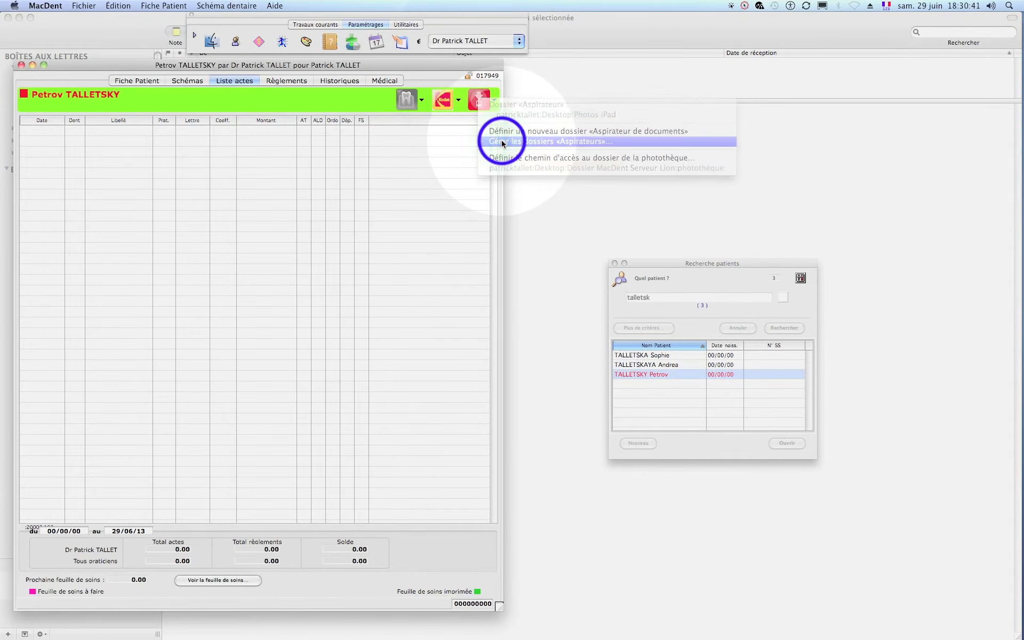
click(655, 124)
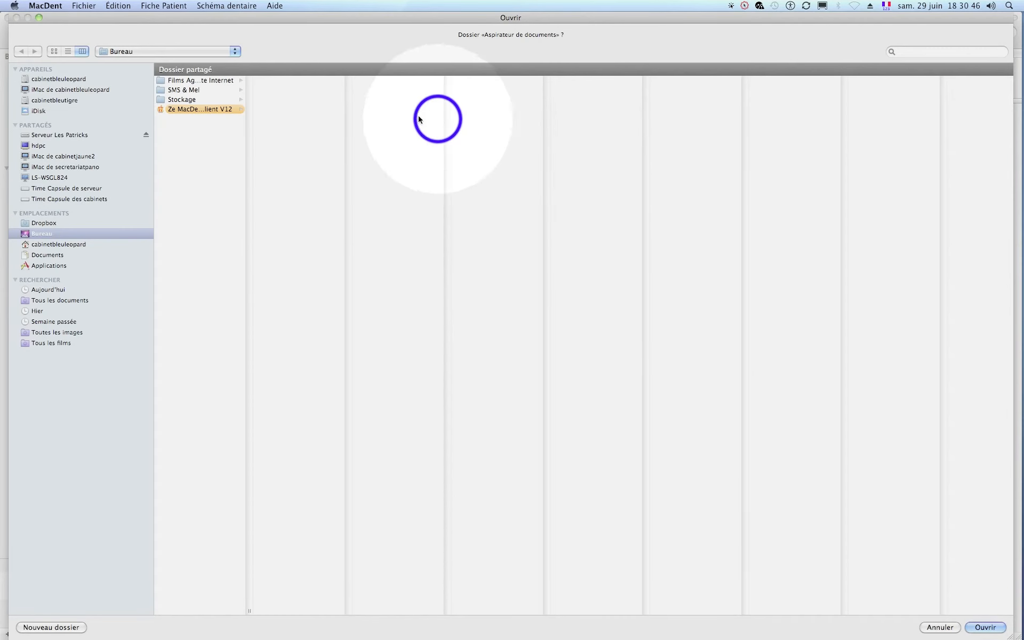
click(160, 91)
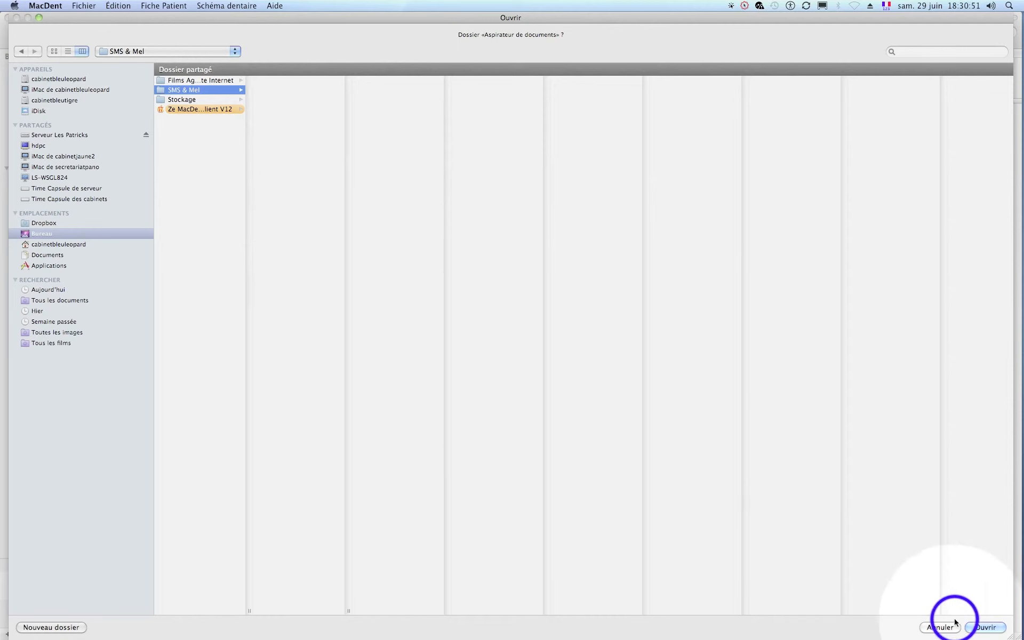
click(986, 628)
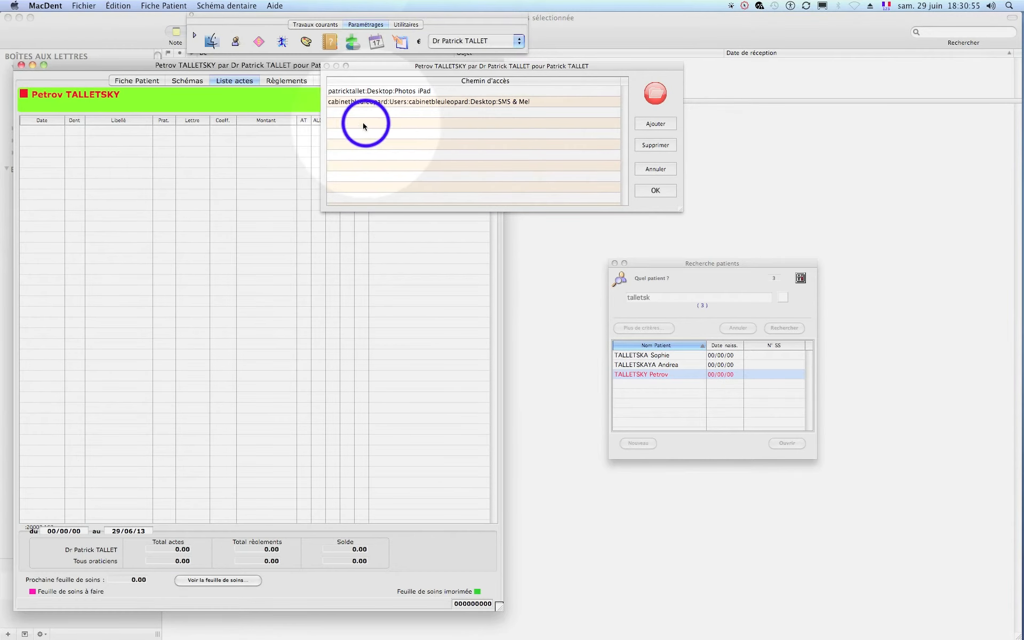
click(654, 191)
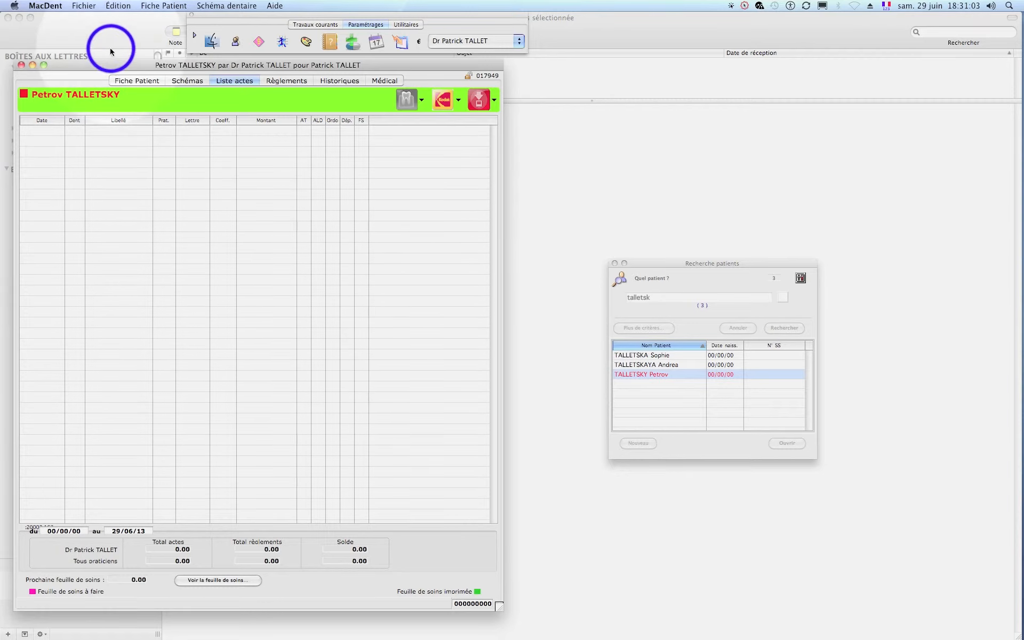
click(99, 33)
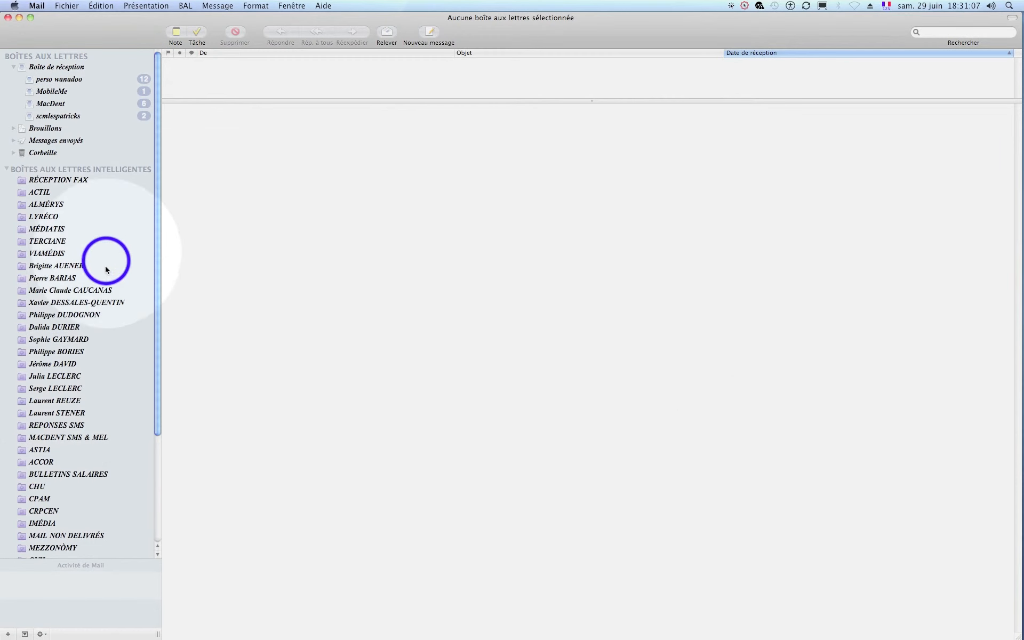
Step: Review and confirm the REPONSES SMS smart mailbox rules
click(35, 425)
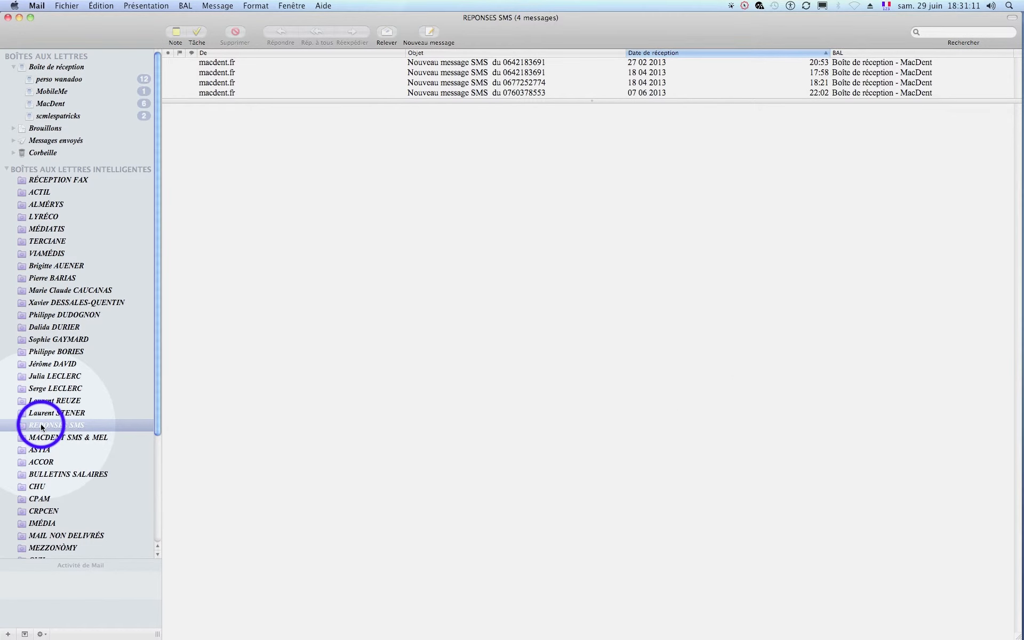
right_click(41, 427)
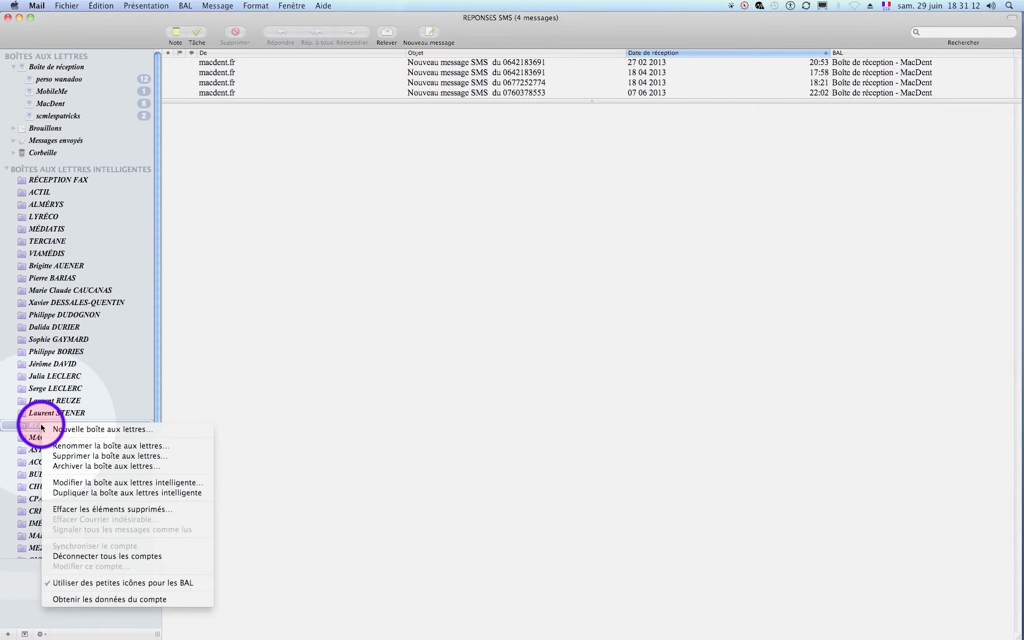
click(96, 482)
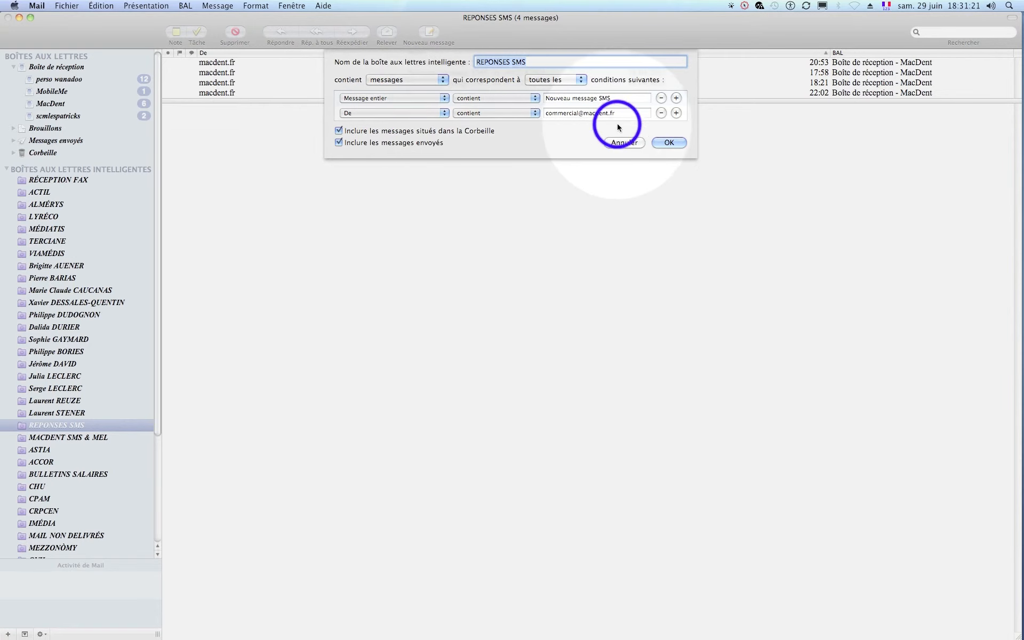
click(661, 143)
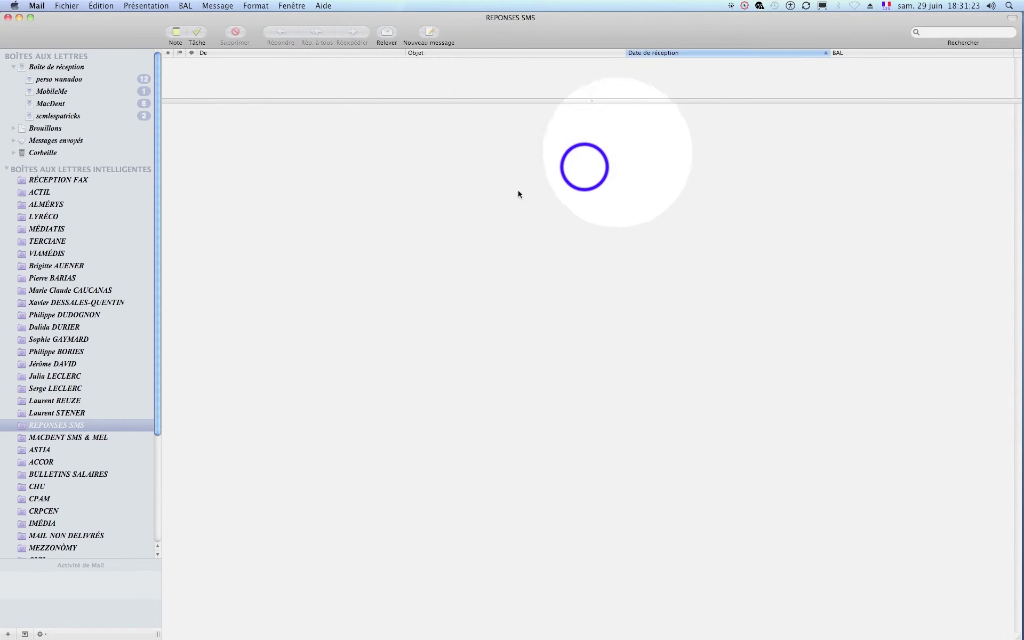
Step: Review and confirm the MACDENT SMS & MEL smart mailbox rules, filtering by sender address
click(21, 440)
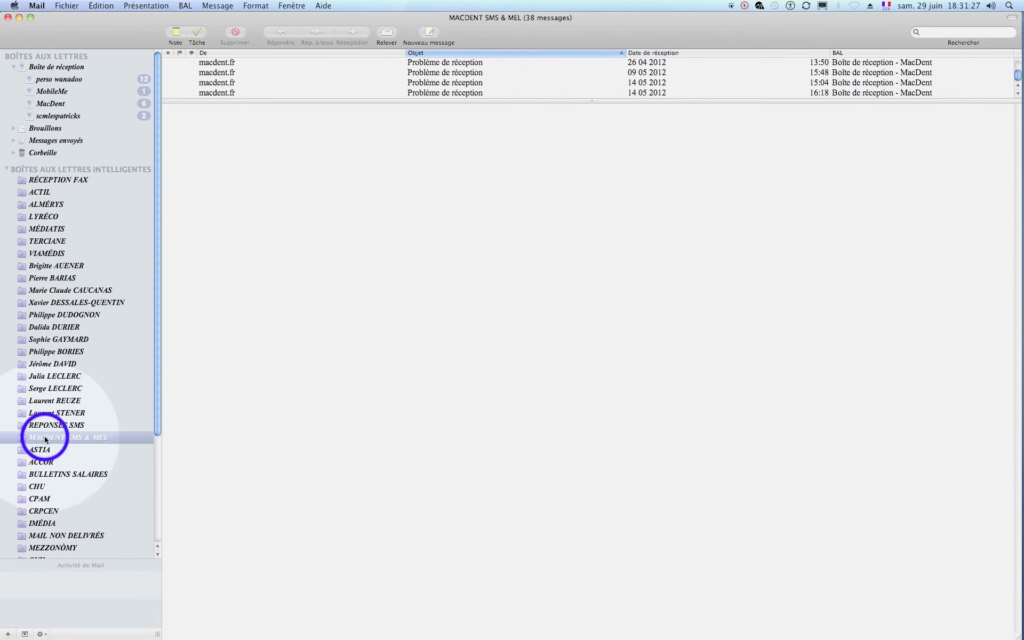
right_click(45, 436)
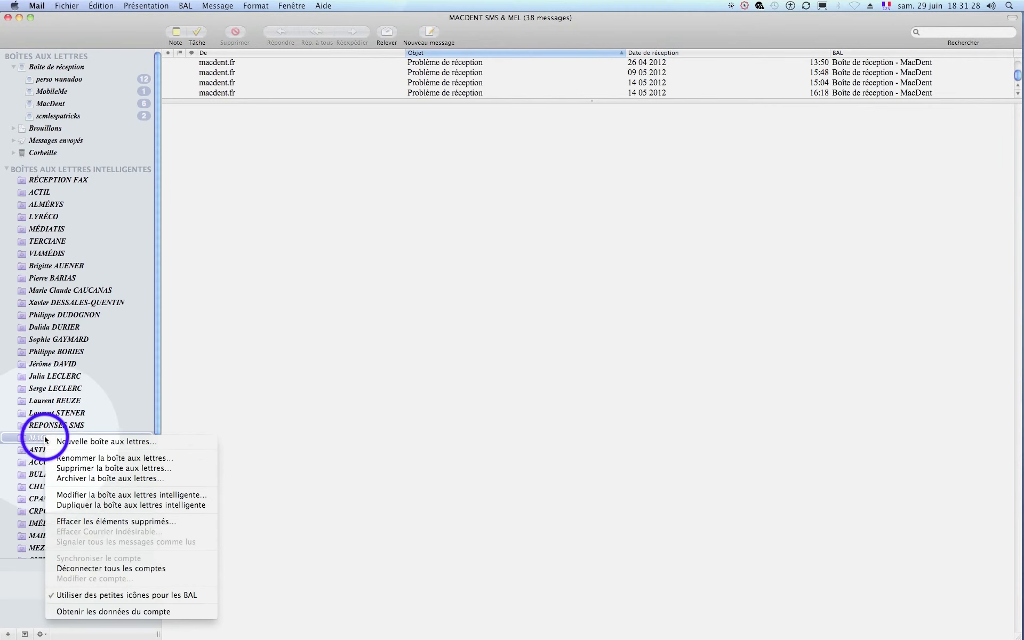
click(81, 496)
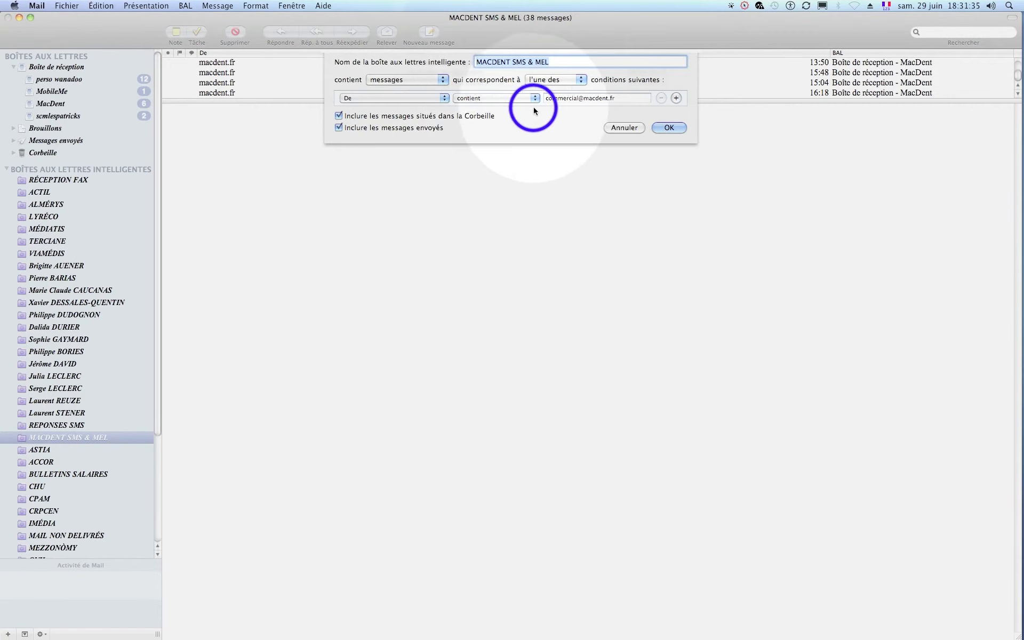
click(668, 128)
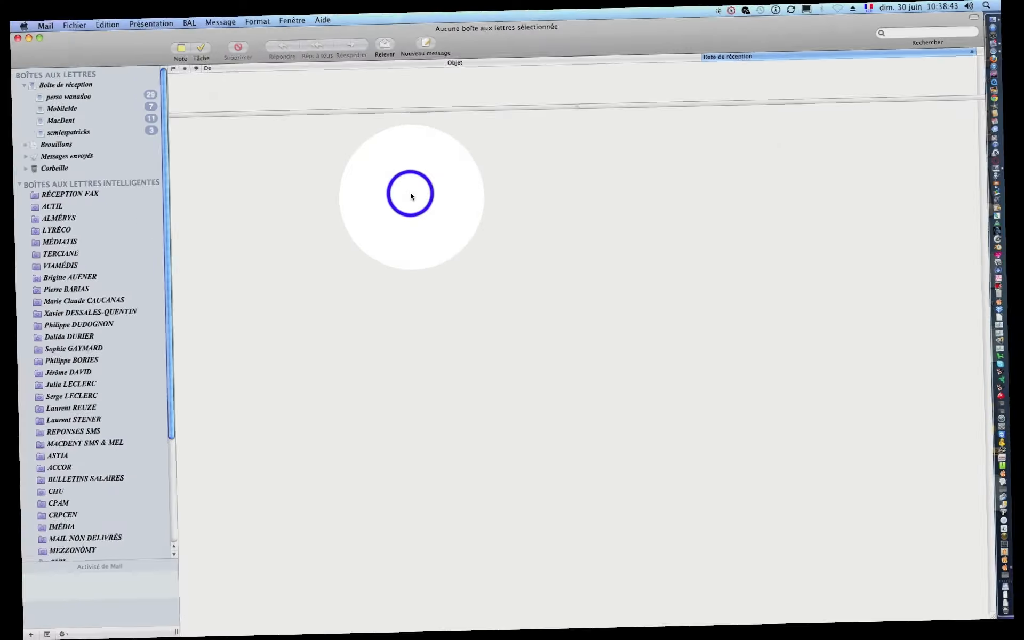
Step: Add the patient's e-mail address to the address details on MacDent's Fiche Patient
key(super+Tab)
key(super+Tab)
key(super+Tab)
key(super+Tab)
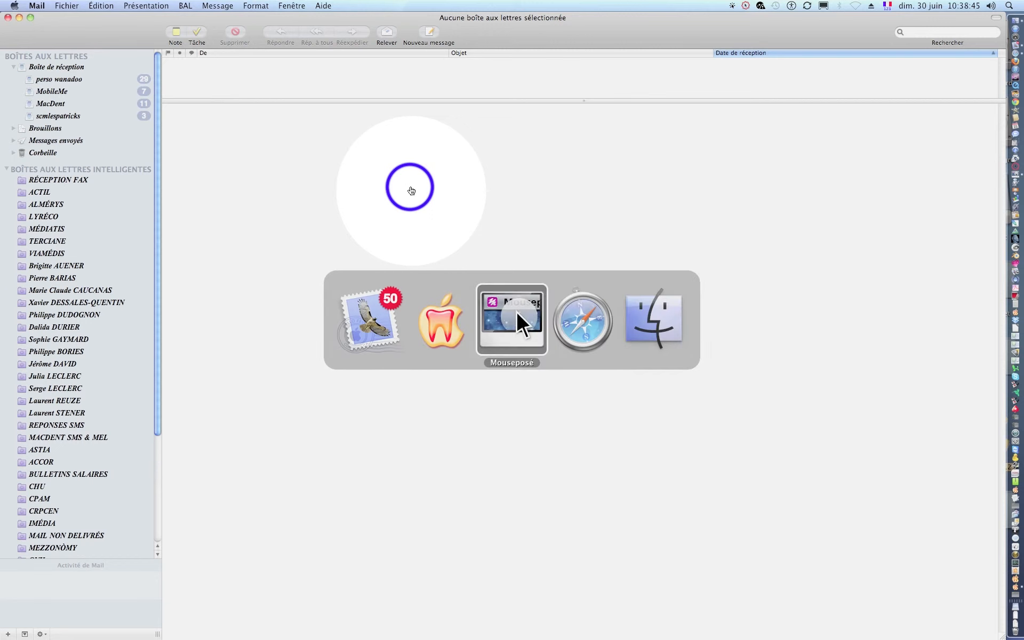
key(super+Tab)
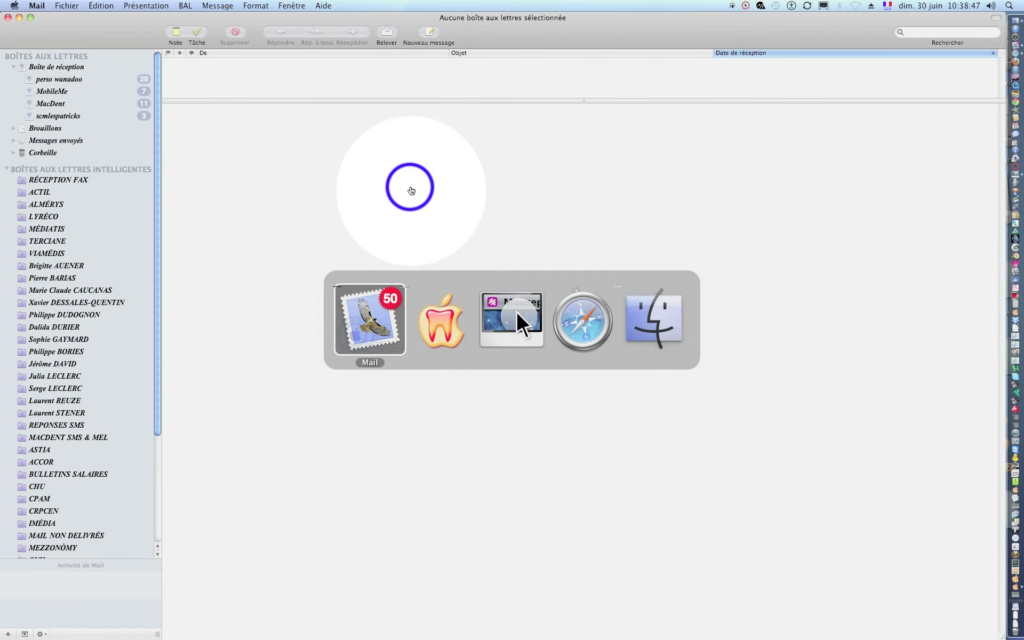
key(super+Tab)
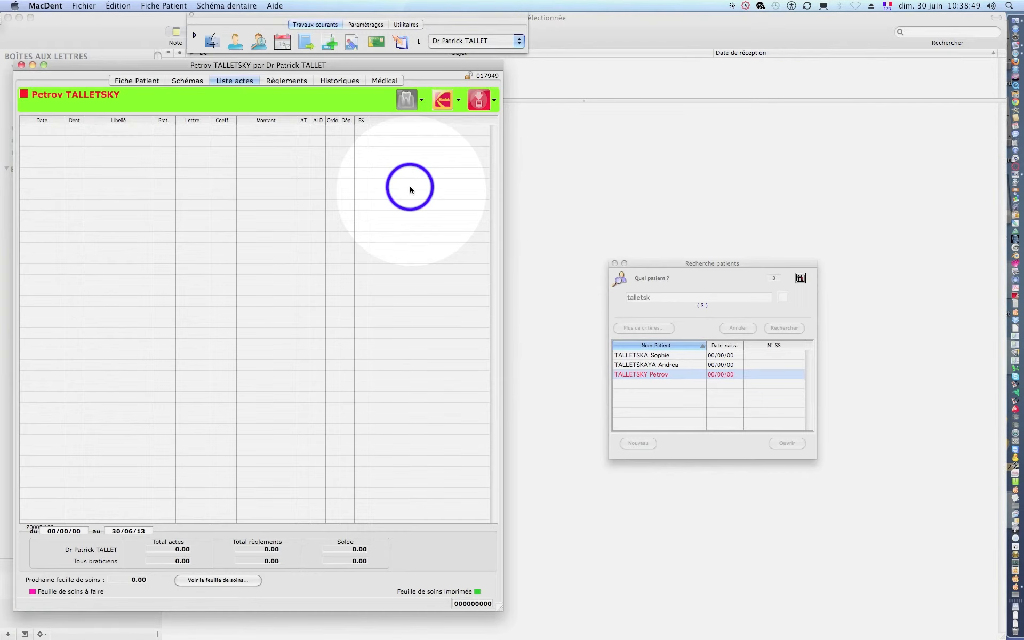
click(149, 82)
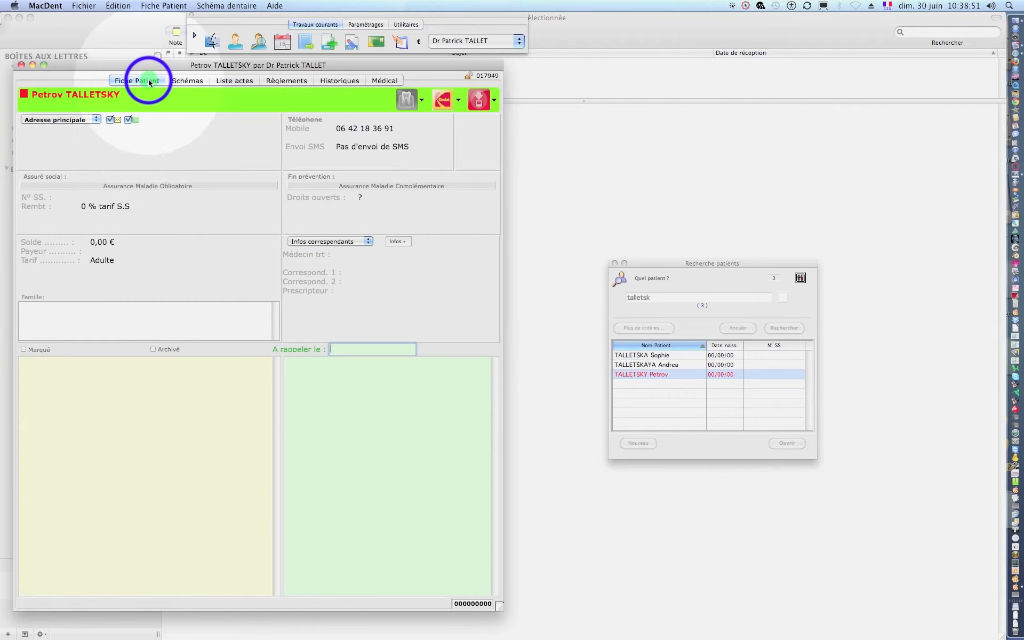
click(149, 141)
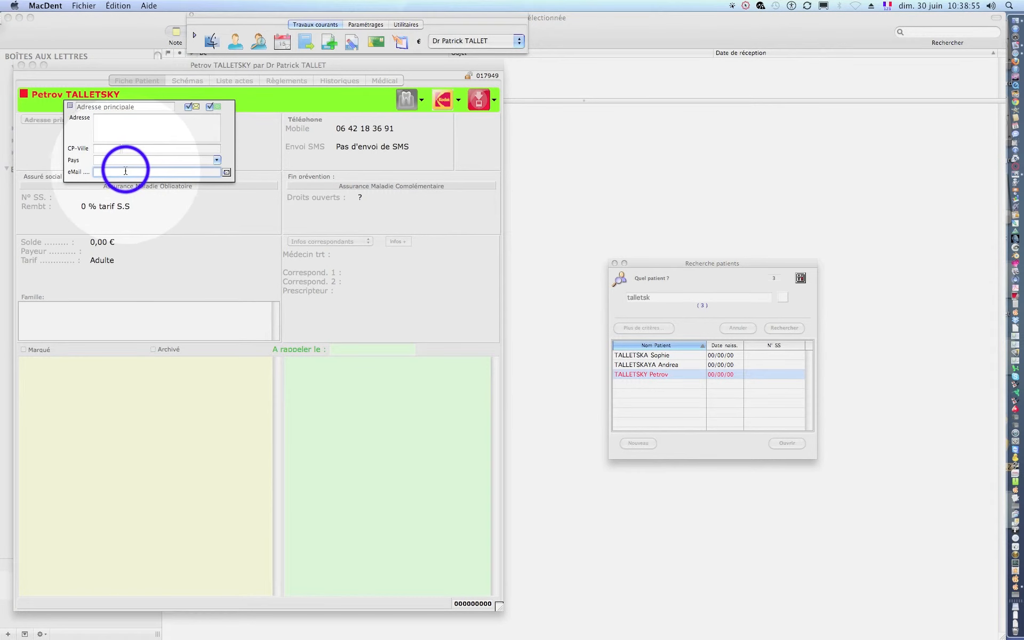
click(106, 172)
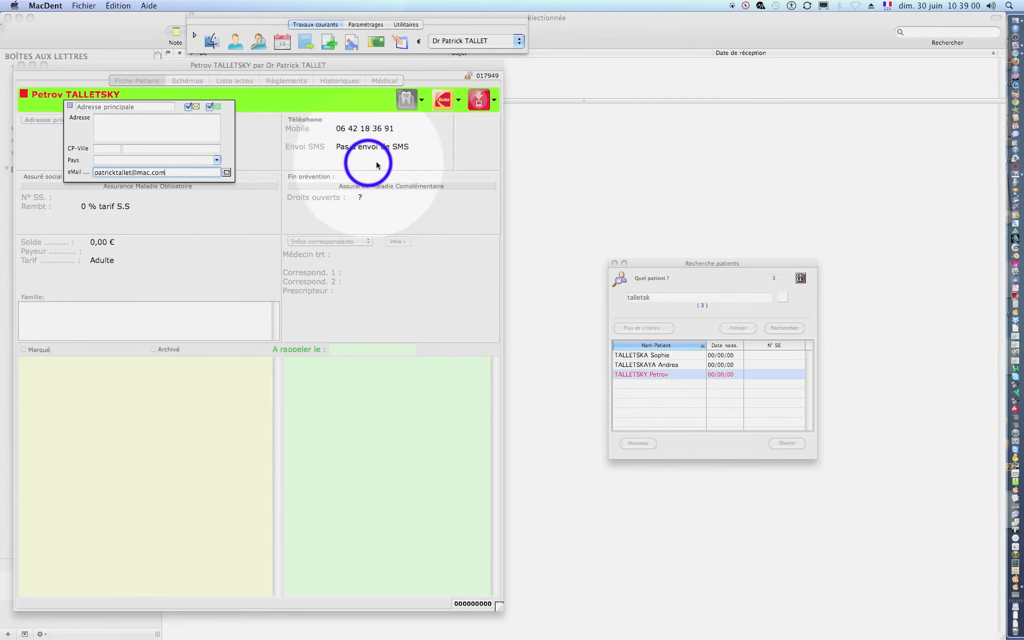
click(442, 165)
Step: Tick Envoi SMS so the patient's mobile reads OK pour envoi de SMS
click(440, 164)
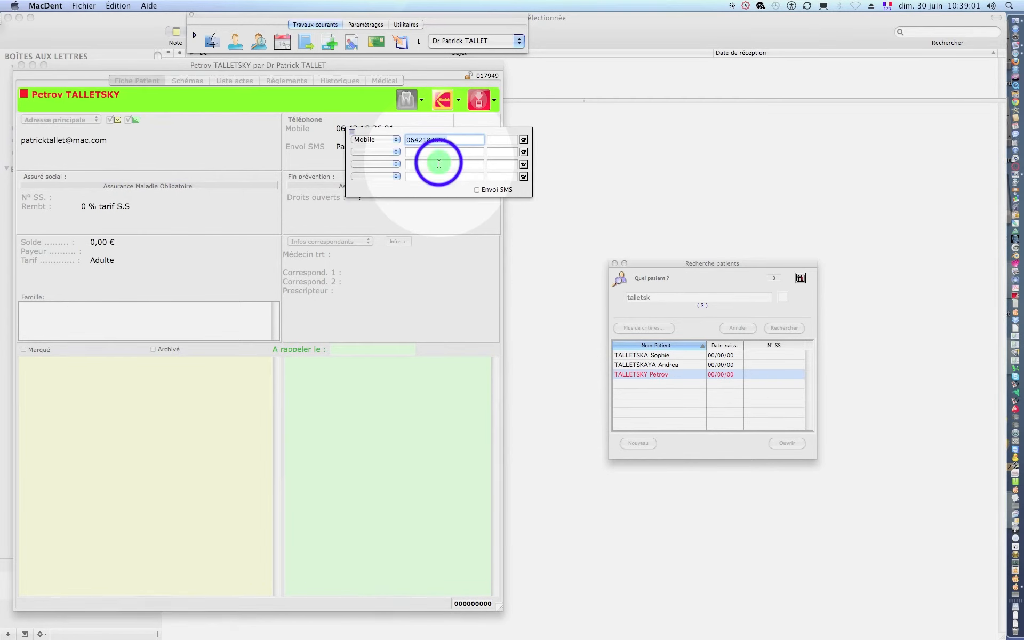
click(477, 190)
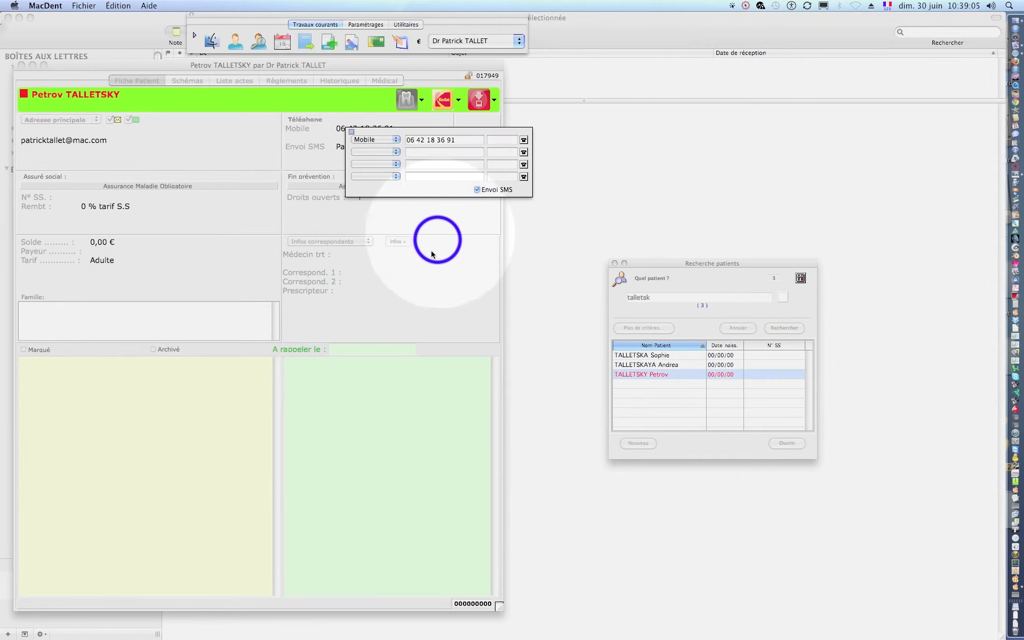
click(384, 295)
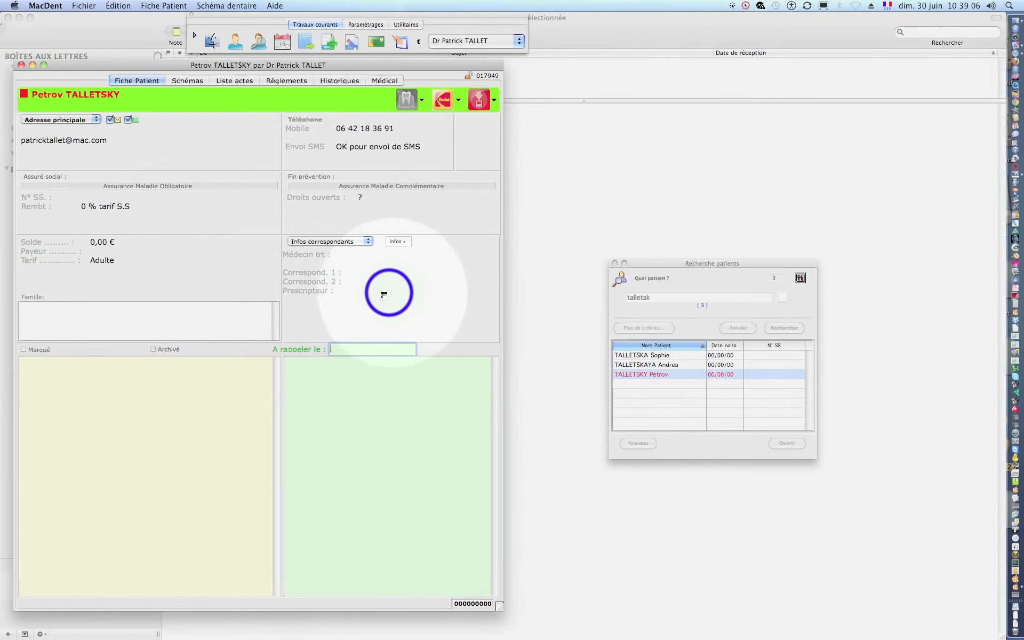
Step: Set the practice dentist under Dentiste as the patient's Prescripteur correspondent
click(312, 292)
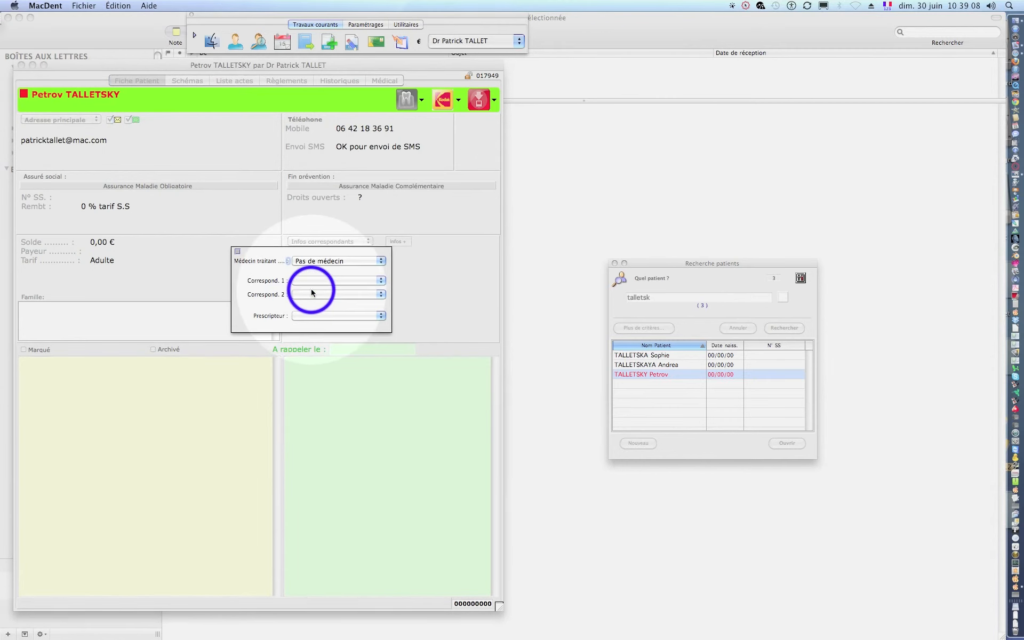
click(318, 315)
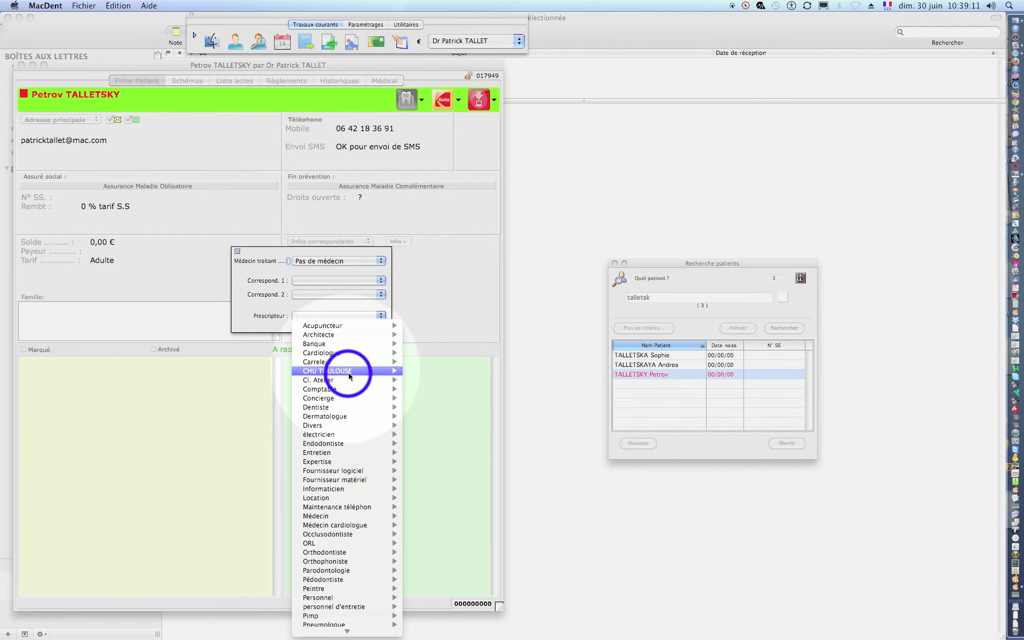
mouse_move(384, 404)
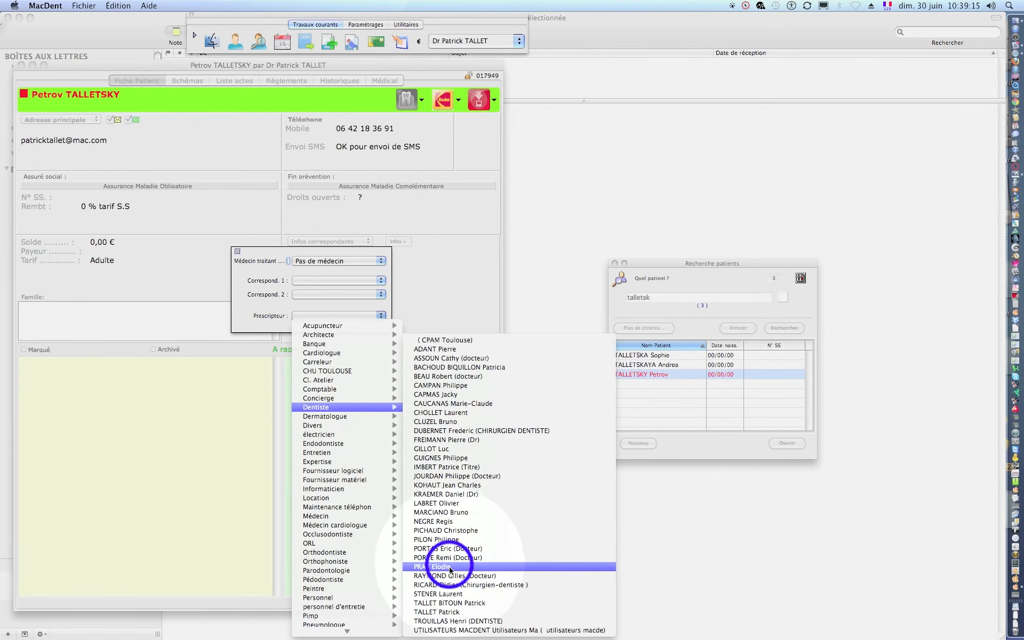
click(448, 611)
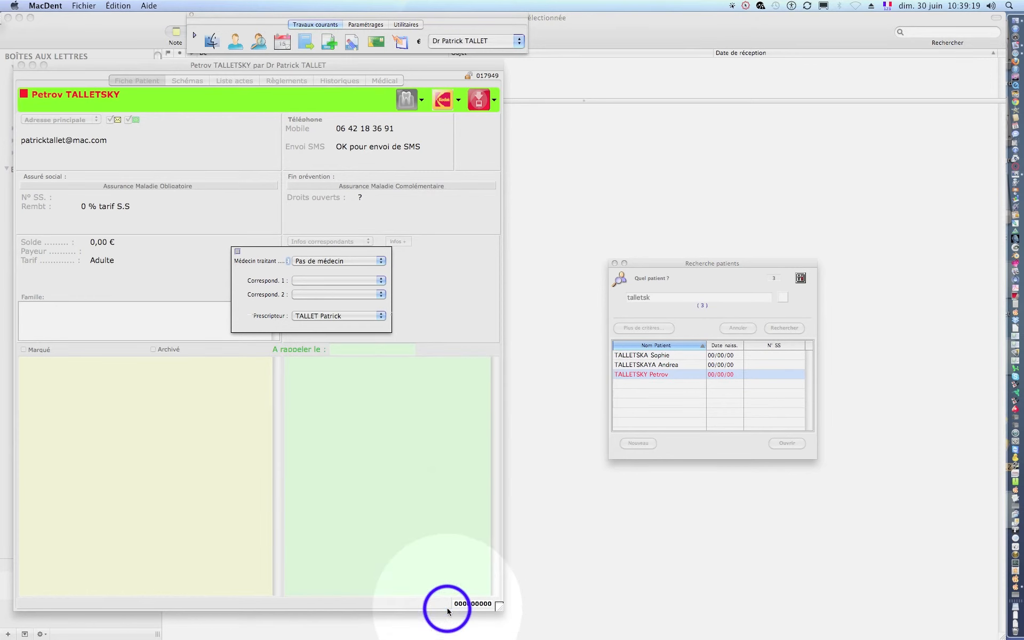
click(446, 299)
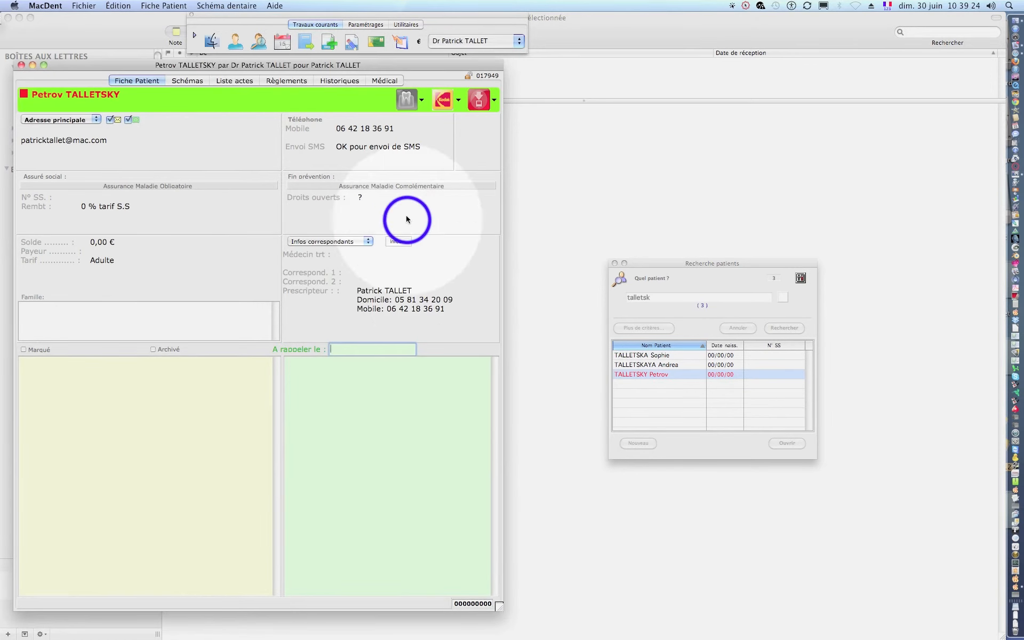
click(352, 25)
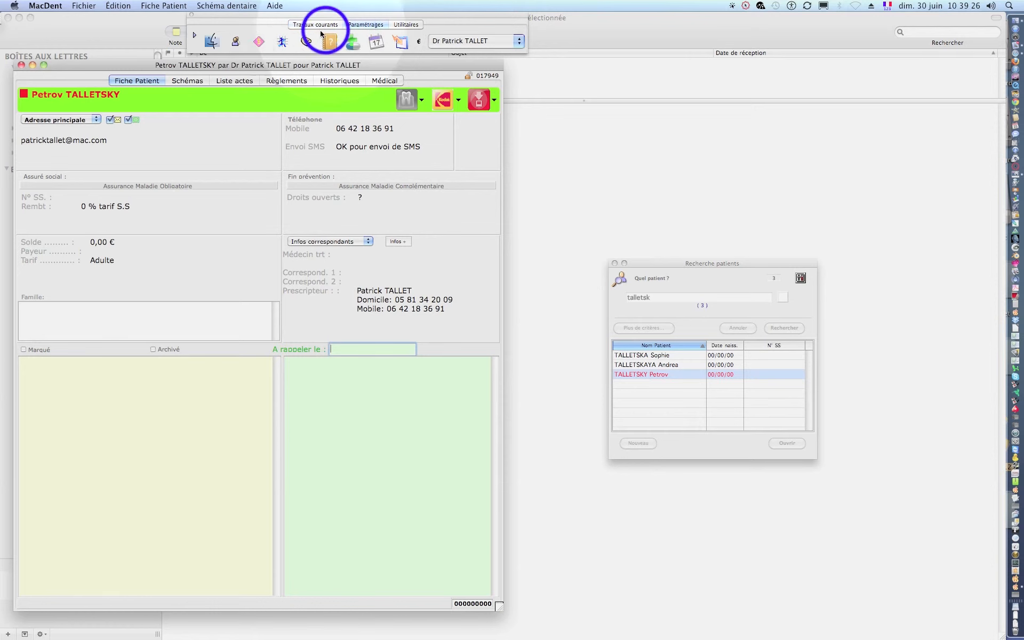
click(235, 42)
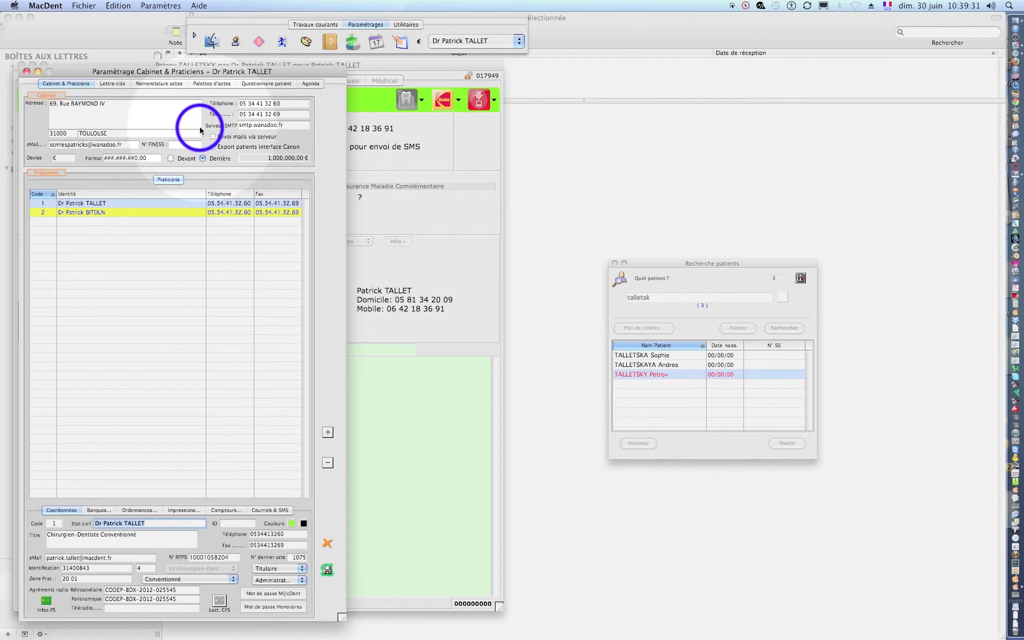
click(293, 124)
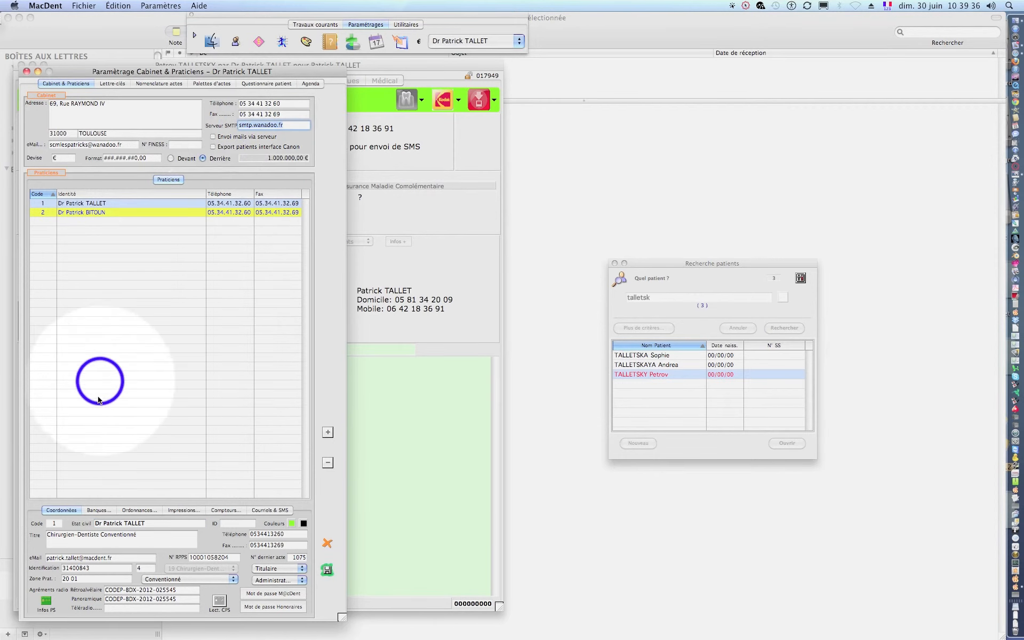
click(120, 558)
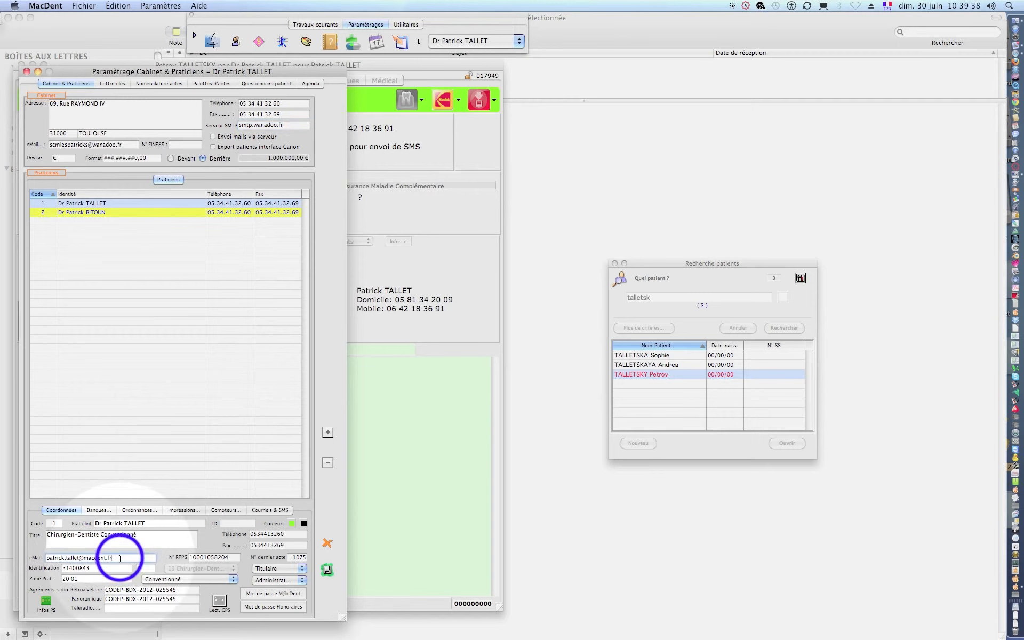
drag(118, 558, 38, 558)
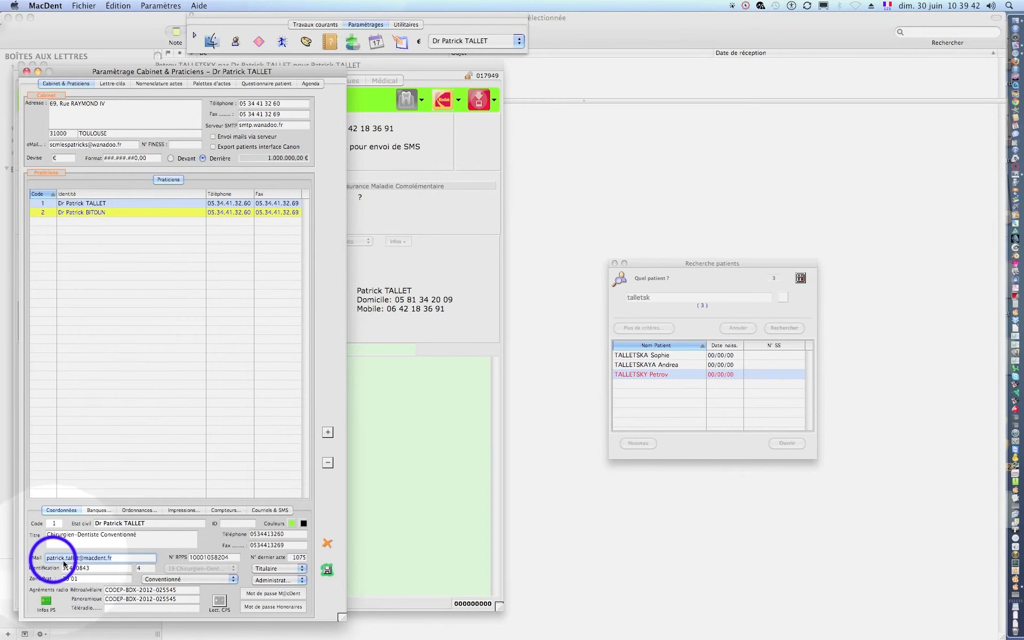
click(327, 544)
click(327, 543)
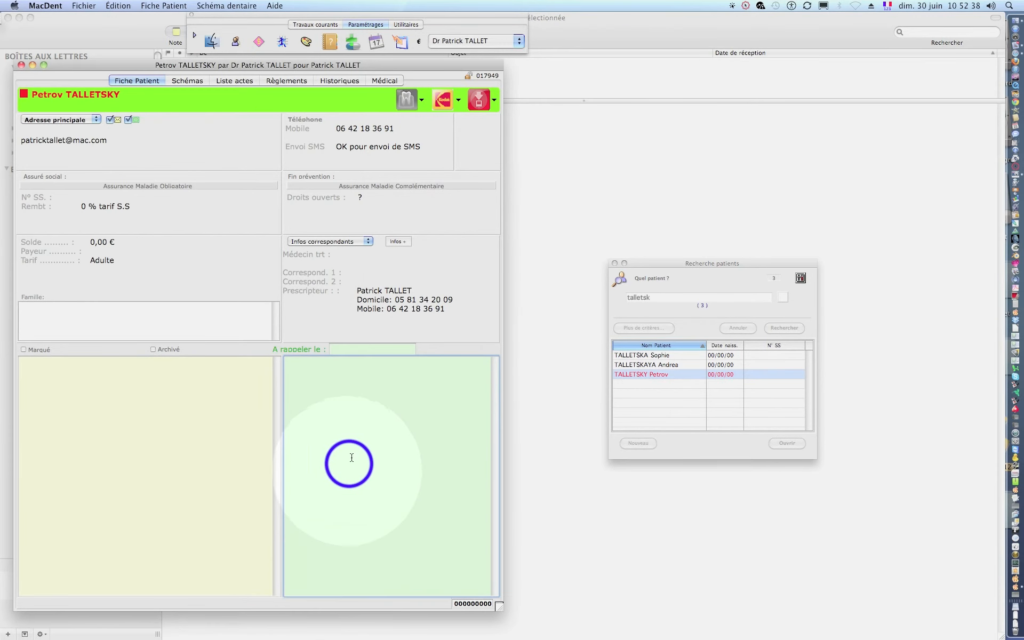
Step: In Patients en cours, sort correspondents by Type and view the practice dentist's card and e-mail
click(313, 25)
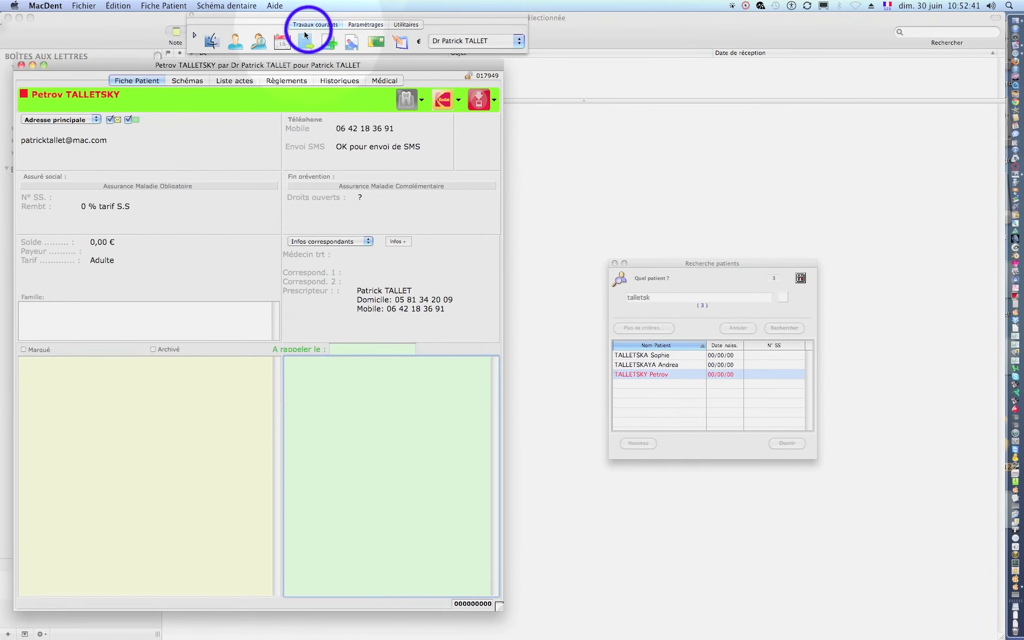
click(237, 46)
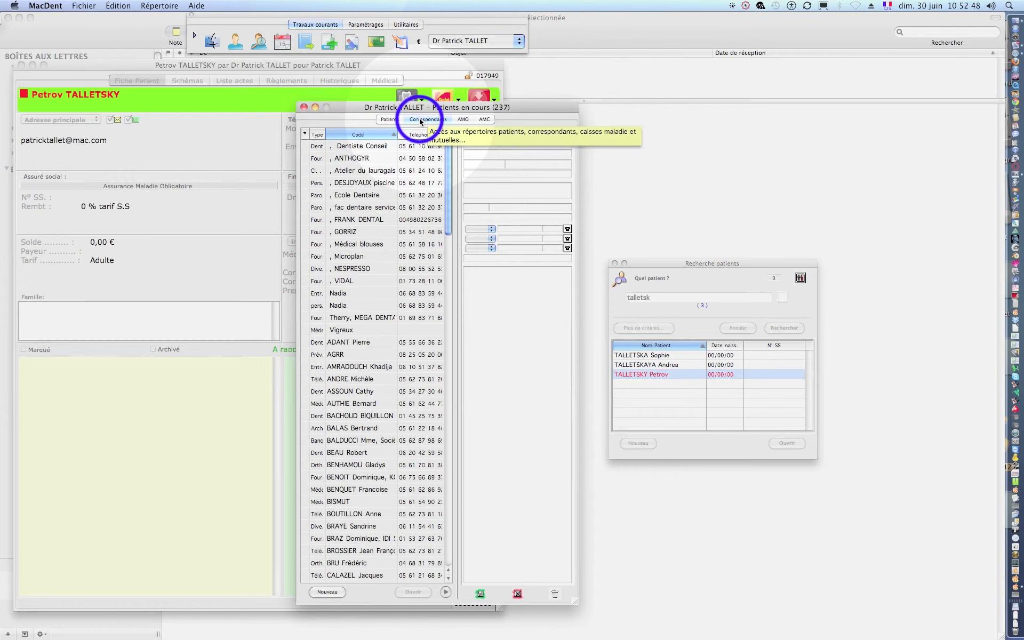
click(318, 136)
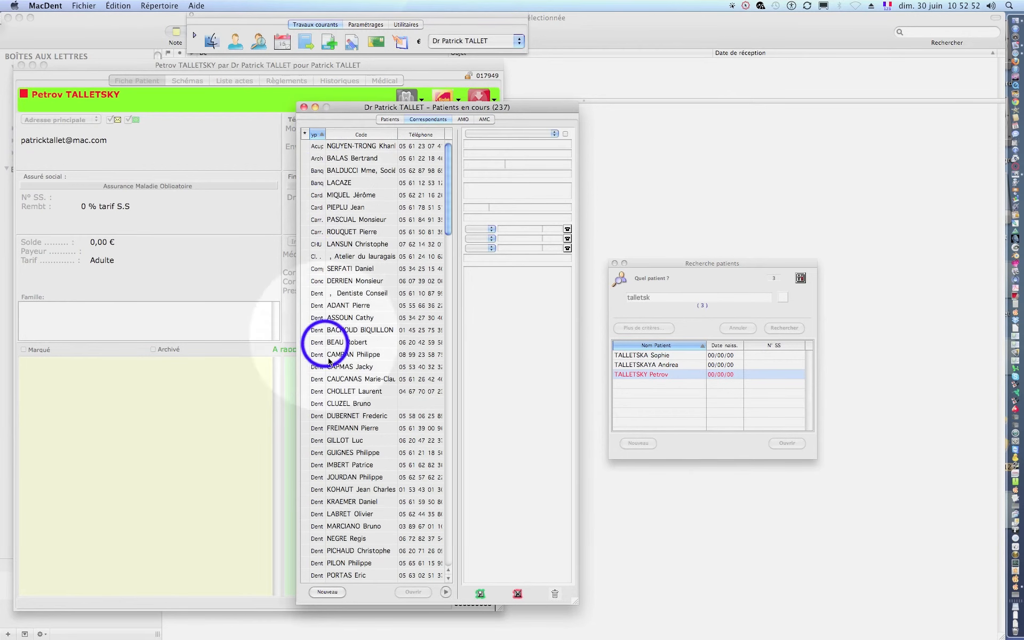
click(447, 544)
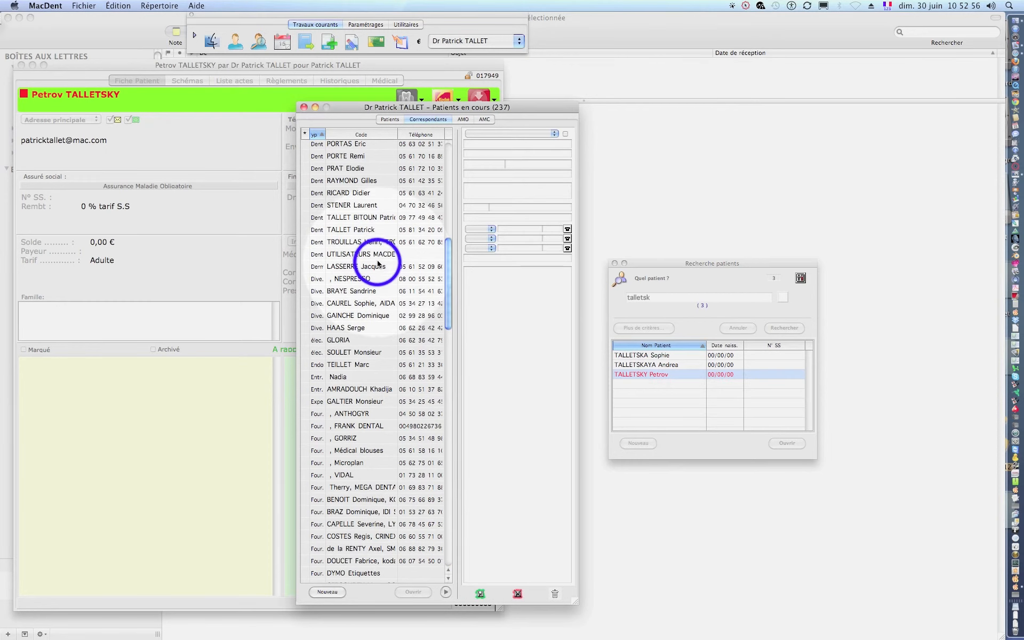
click(342, 230)
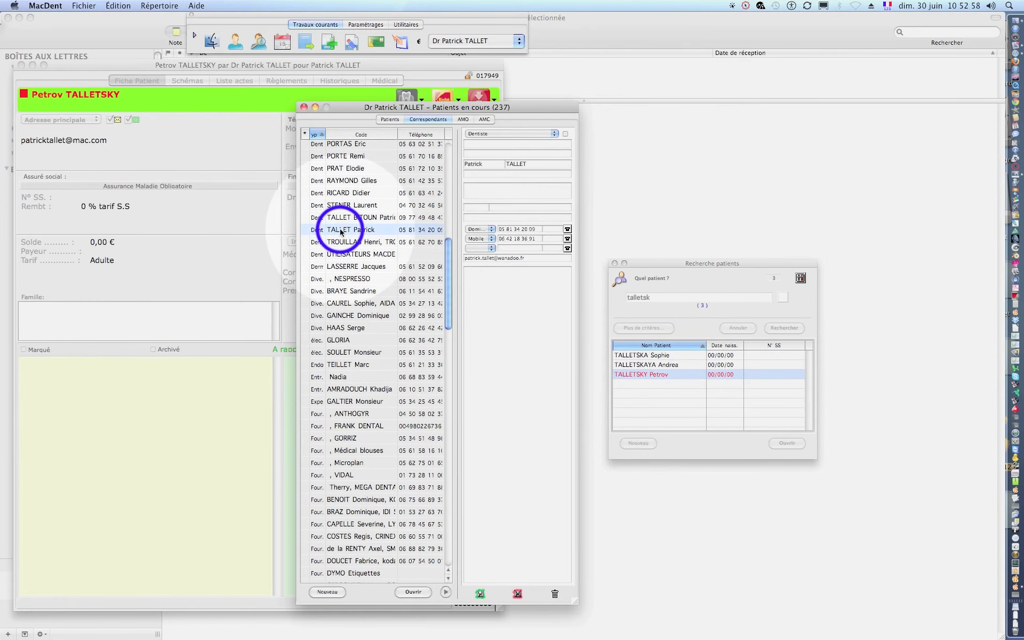
click(514, 258)
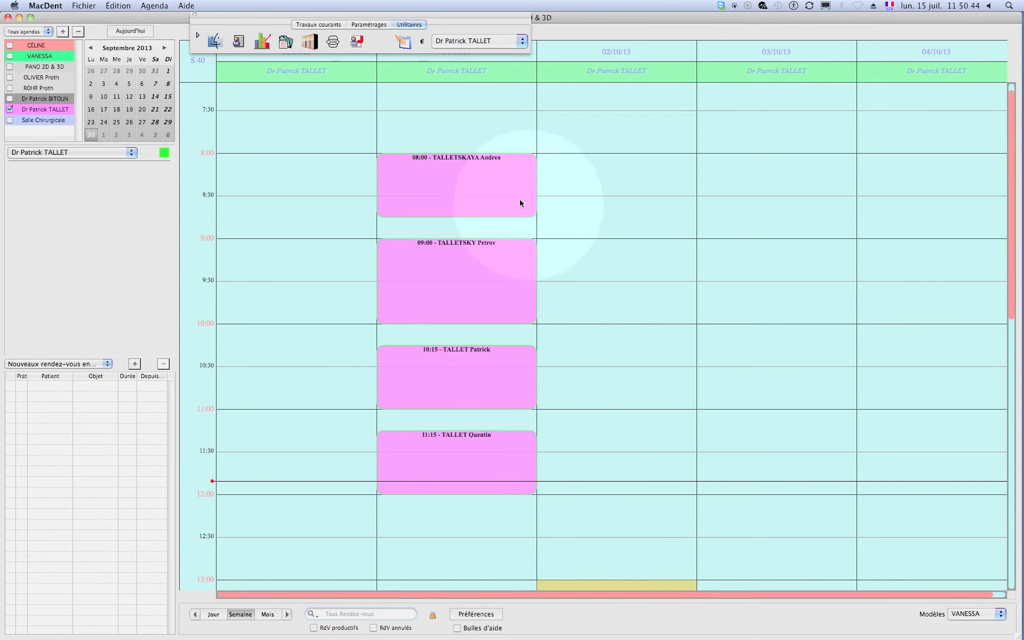
Step: Send the 08:00 appointment's patient a next-appointment SMS reminder and dismiss the confirmation
click(466, 187)
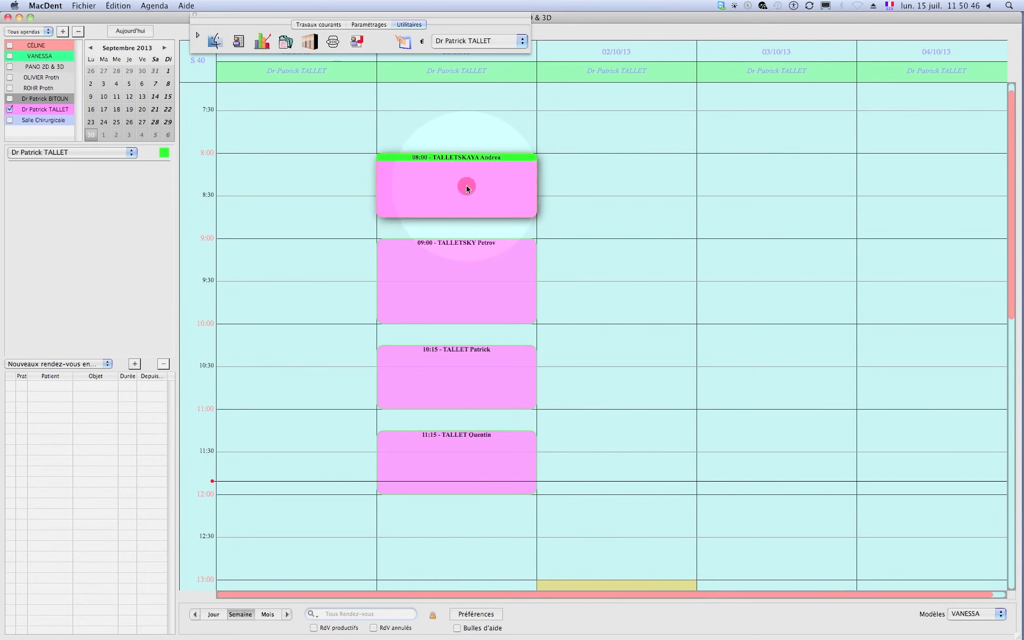
right_click(466, 187)
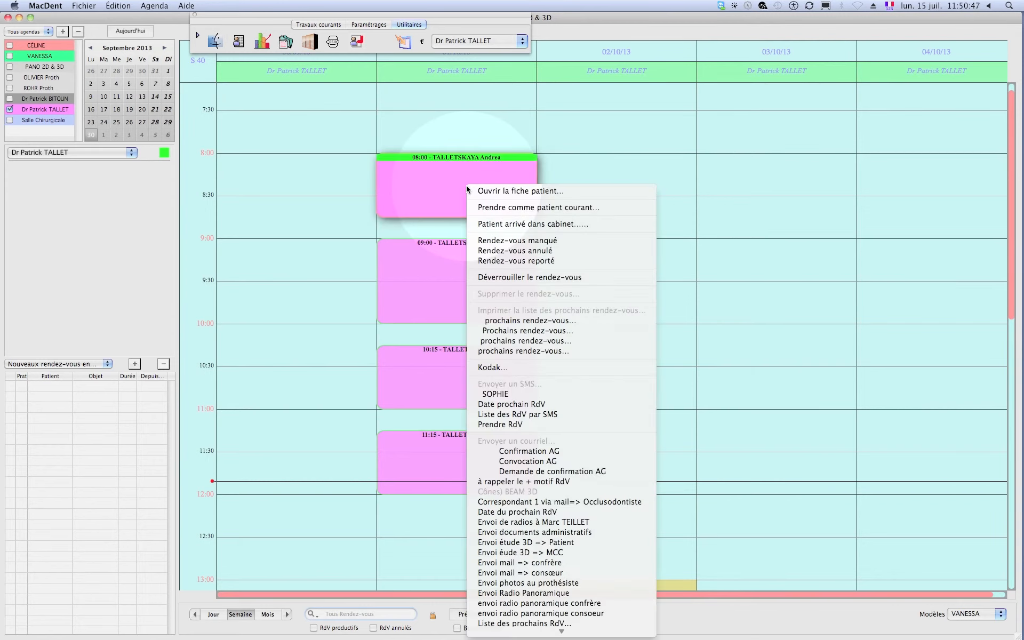
click(500, 405)
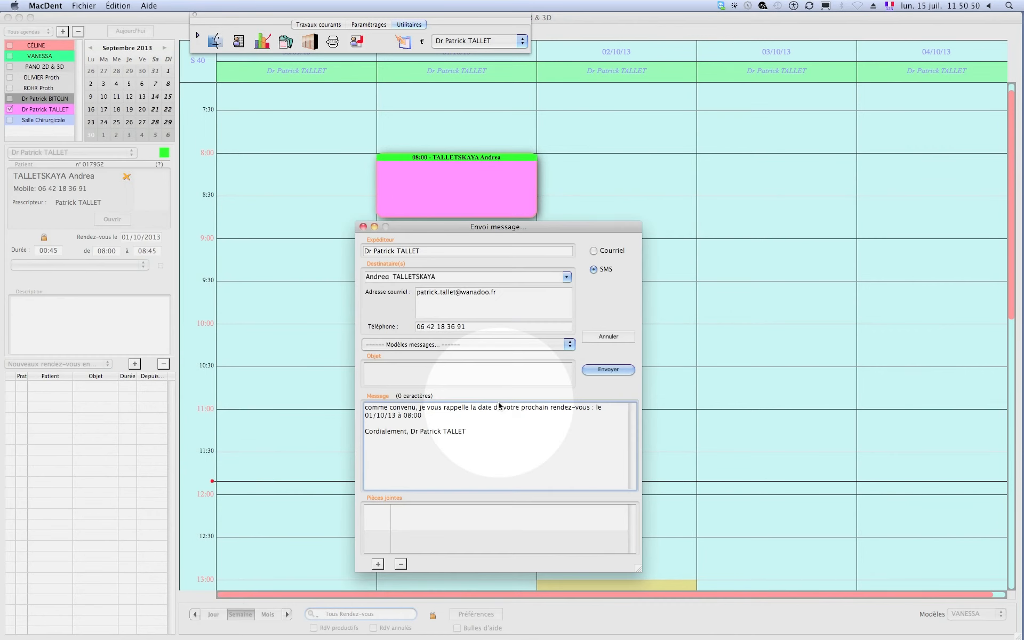
click(608, 369)
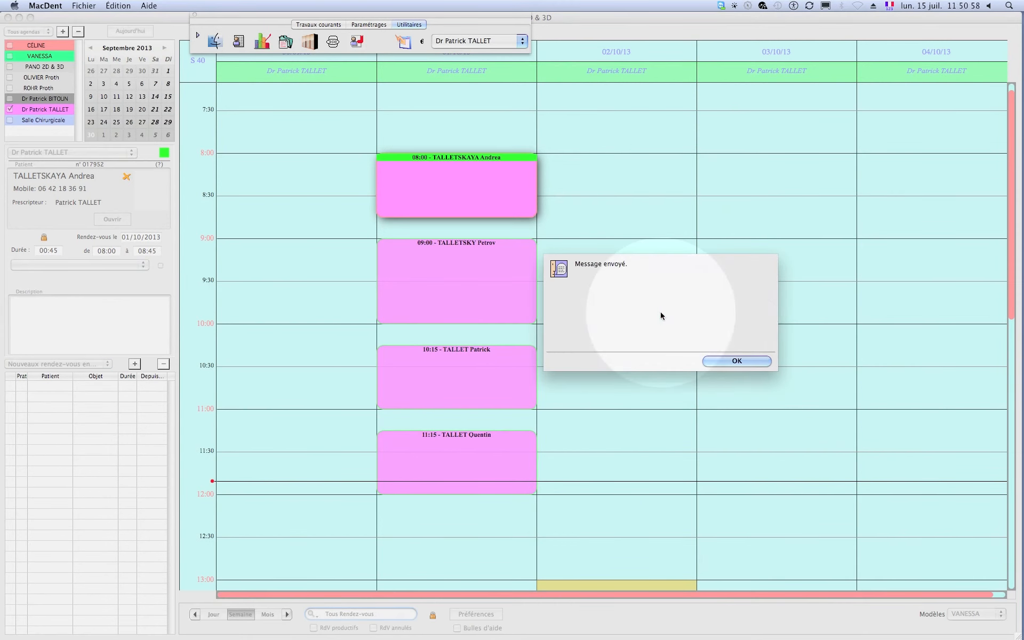
click(723, 361)
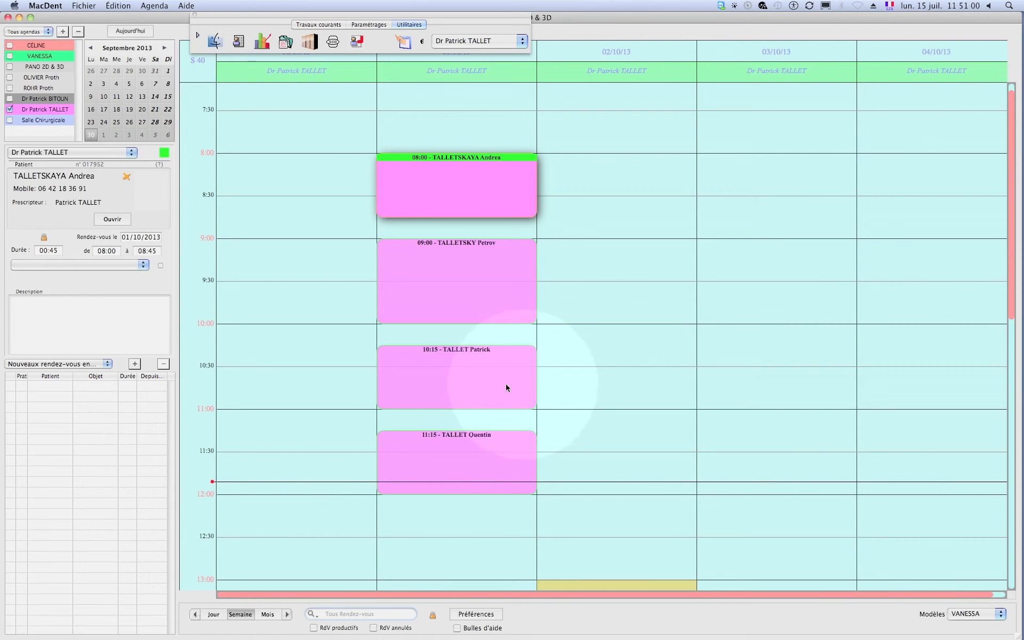
Step: Send the 10:15 appointment's patient a next-appointment SMS reminder and dismiss the confirmation
click(479, 380)
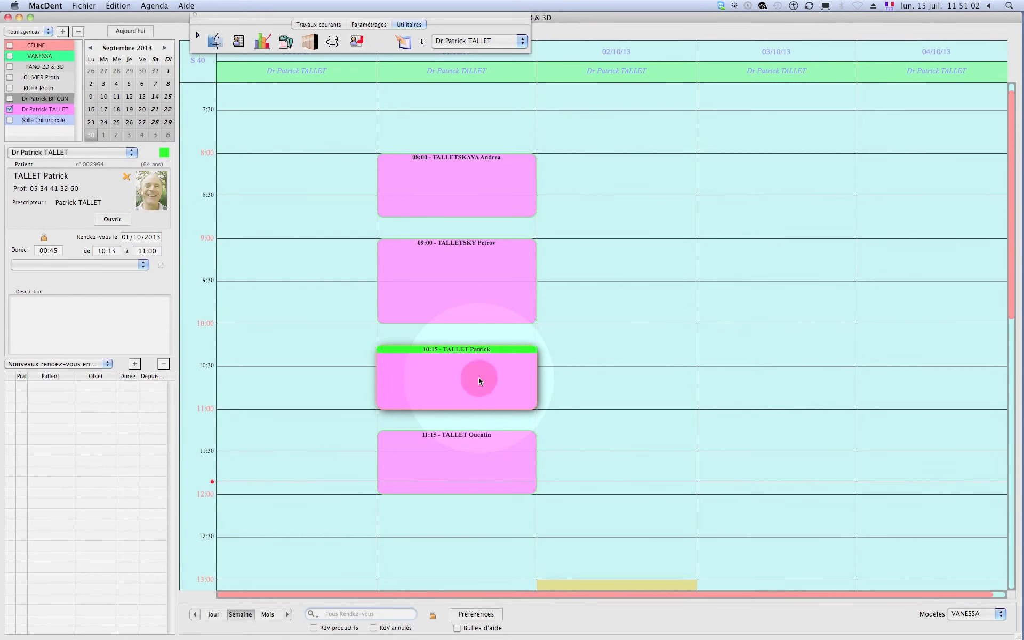
right_click(479, 381)
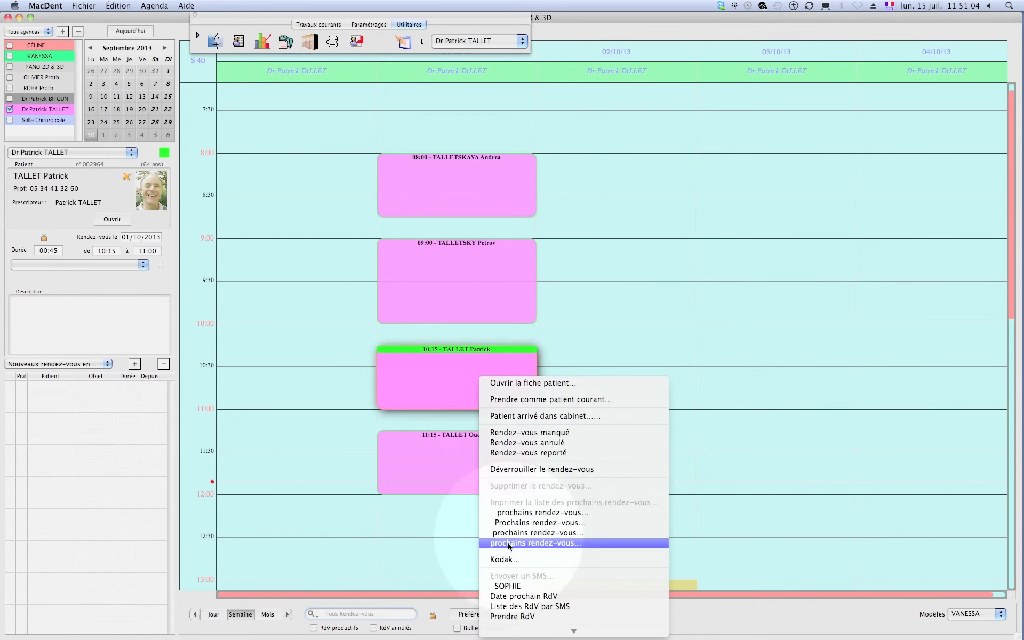
click(515, 596)
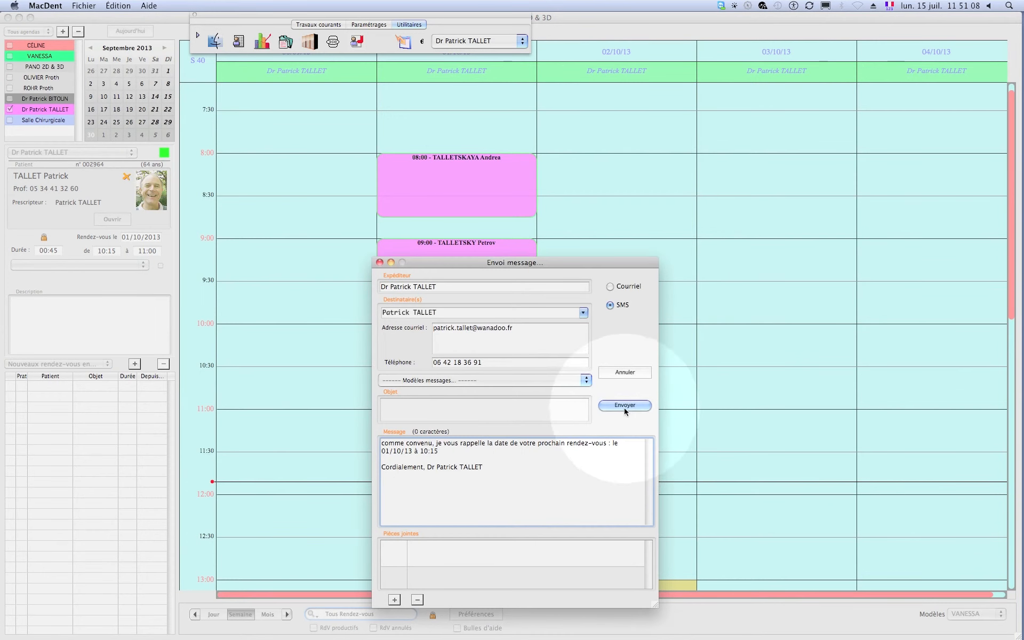
click(625, 405)
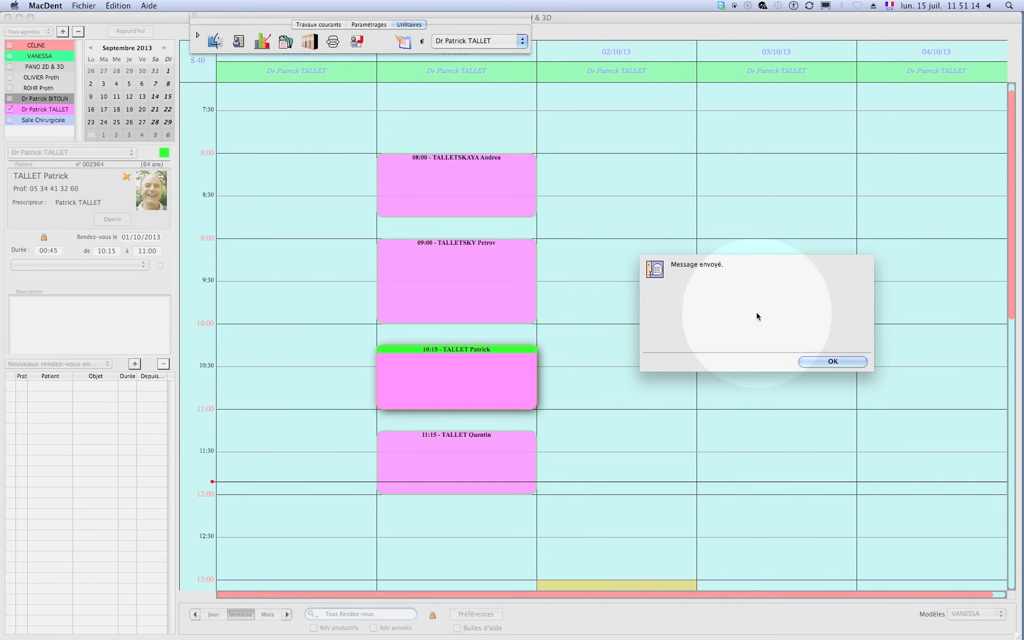
click(832, 362)
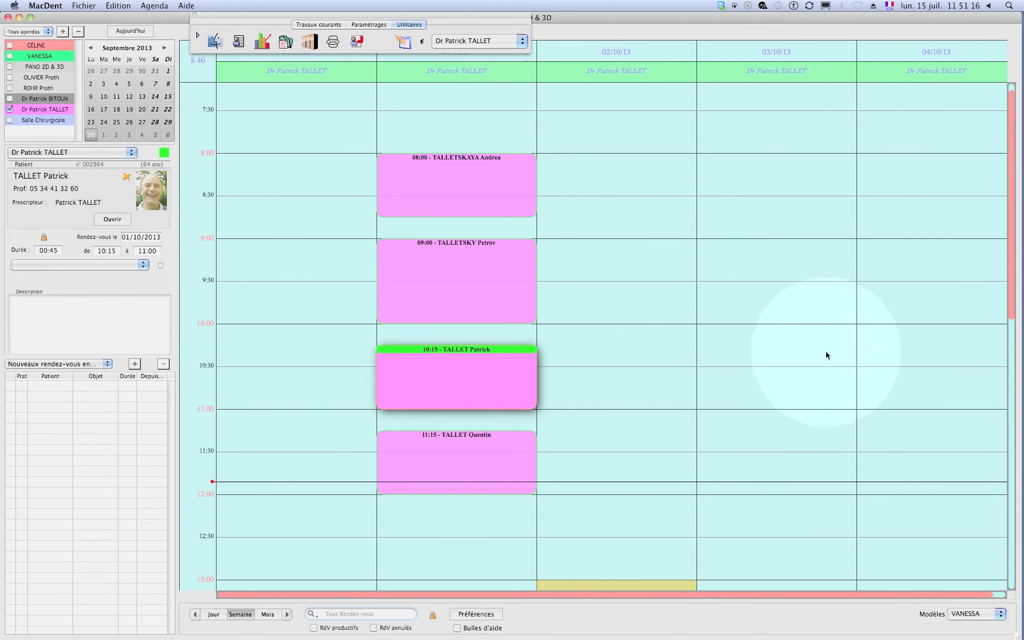
Step: Send the 11:15 patient's SMS reminder, acknowledge 'Message envoyé', and deselect the appointment
click(465, 468)
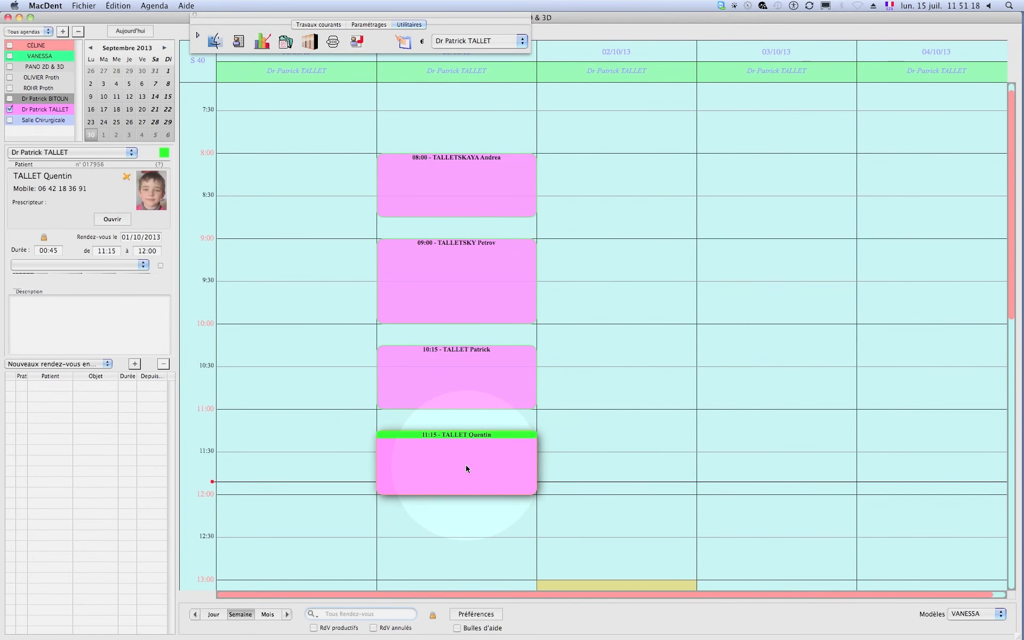
right_click(465, 469)
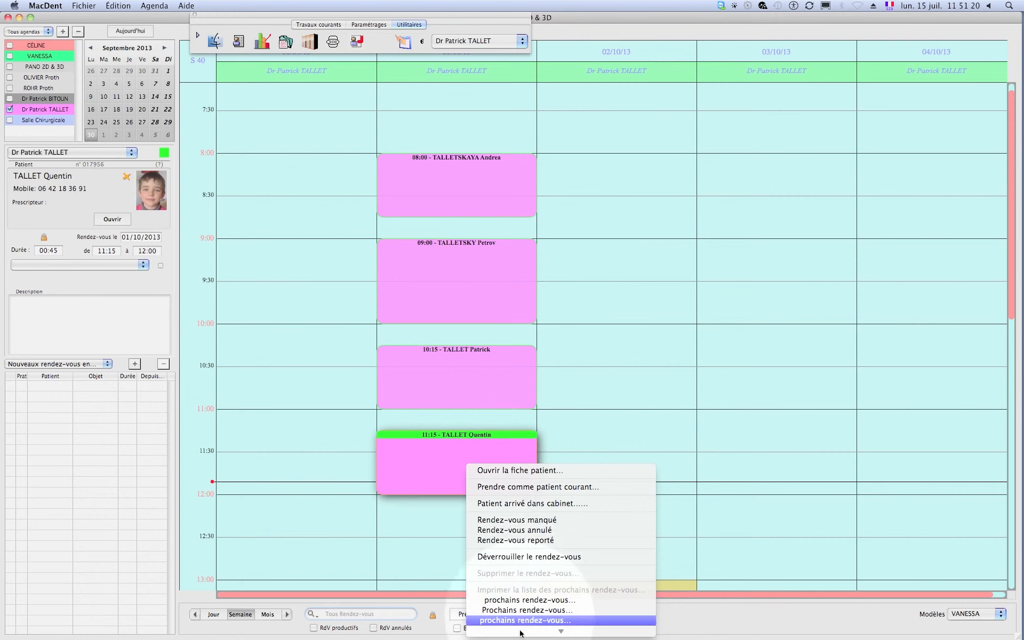
mouse_move(521, 633)
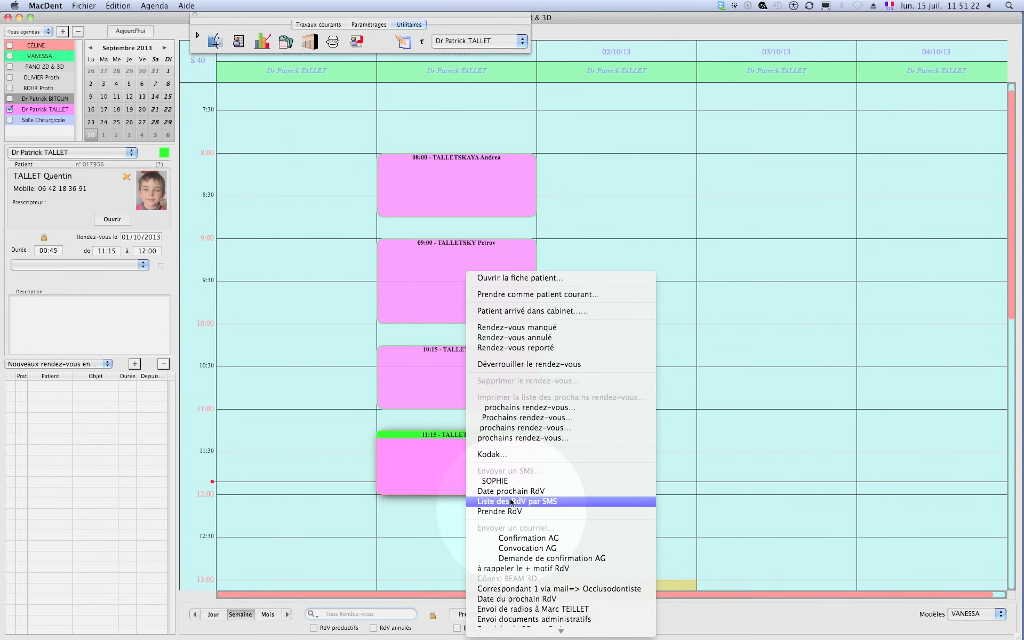
click(509, 491)
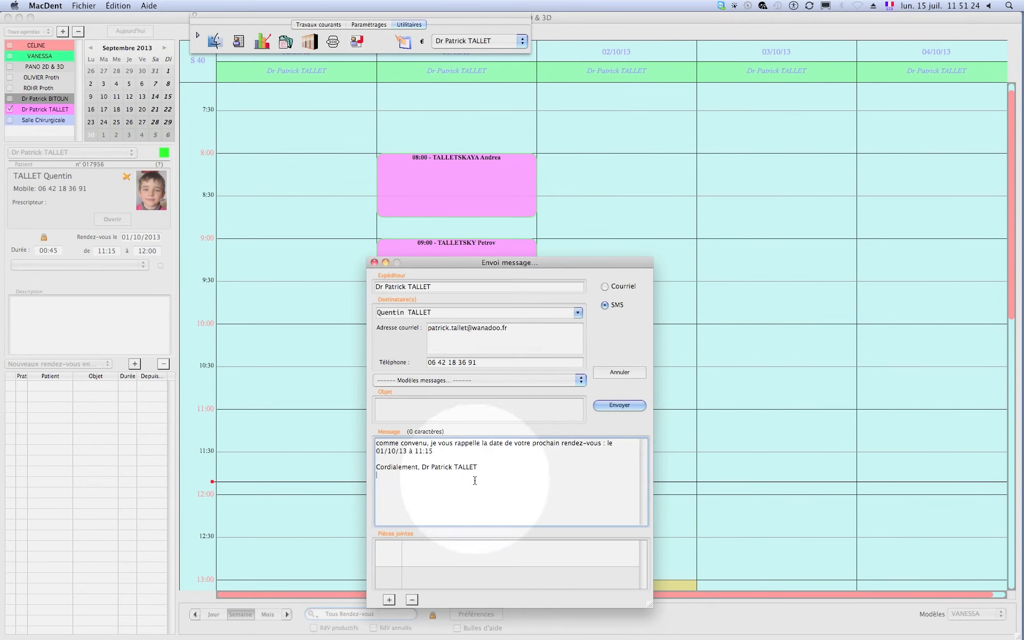
click(616, 407)
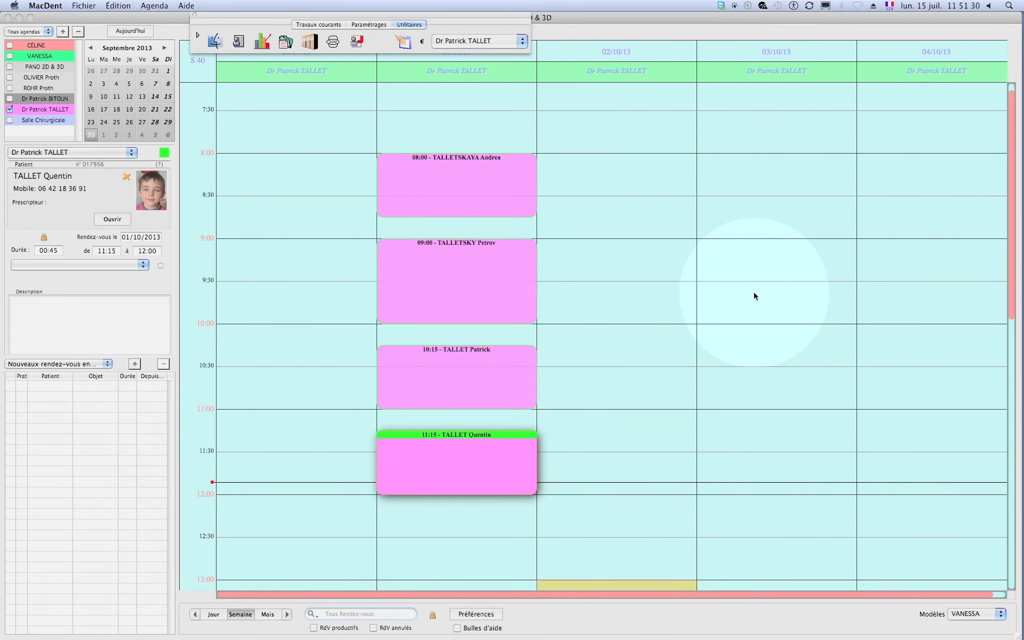
click(824, 342)
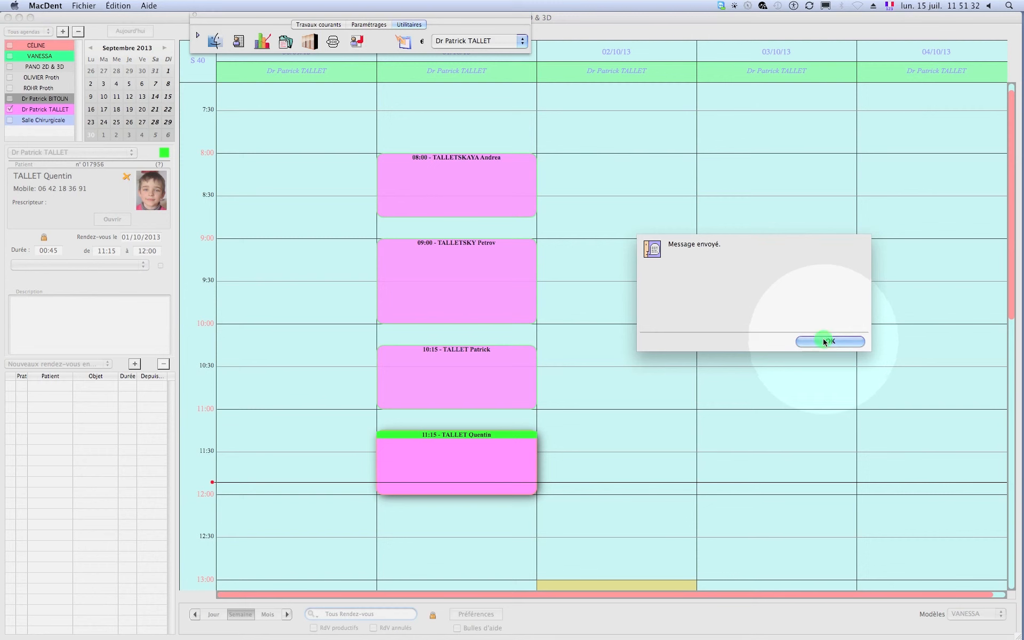
click(640, 232)
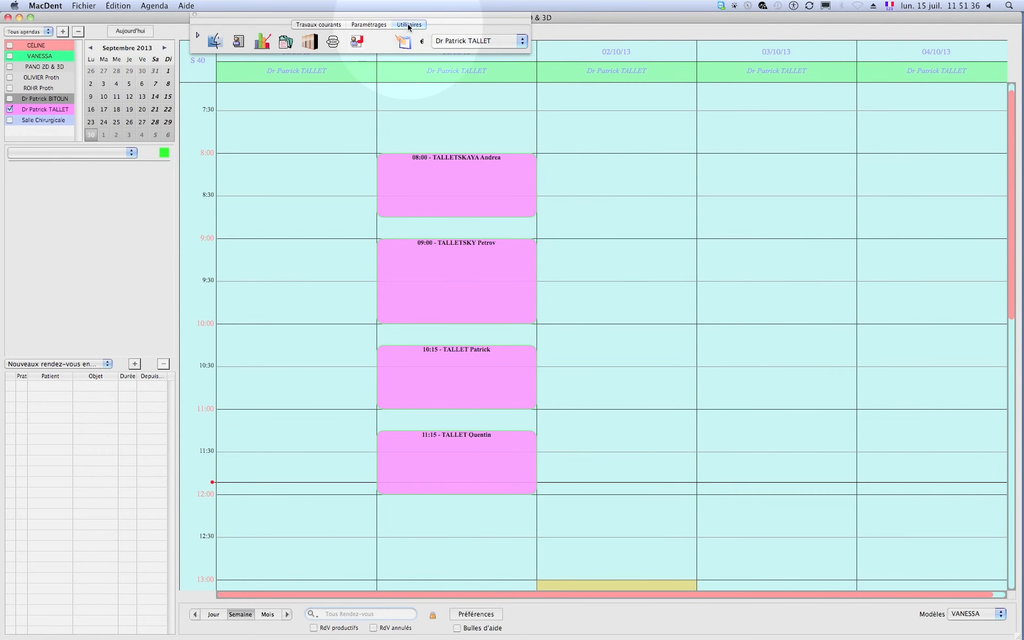
Step: Open the doctor's patient list and sort it by Date visite, most recent first
click(239, 41)
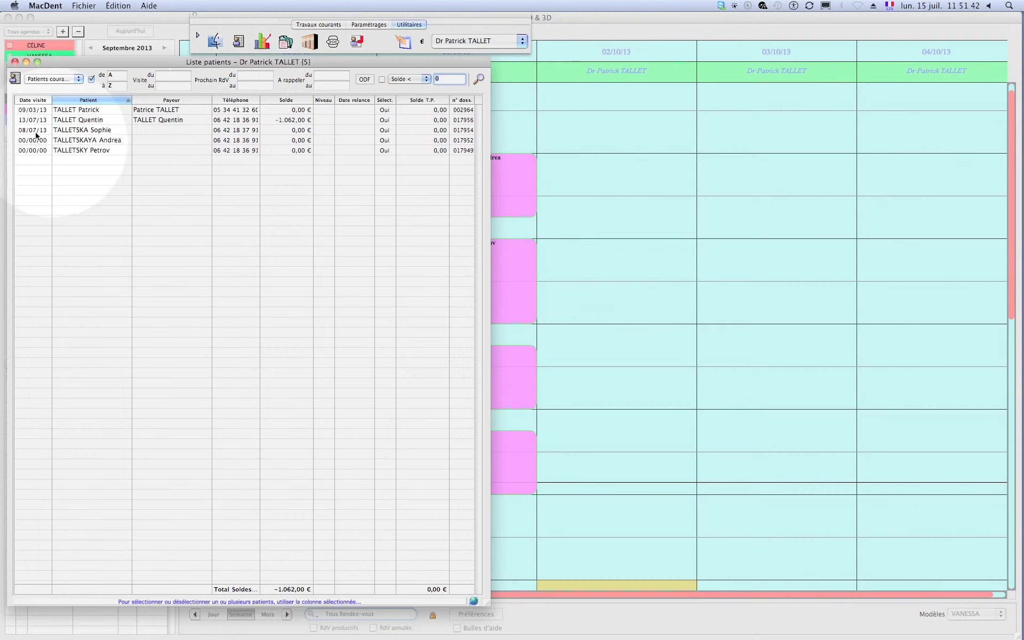
click(31, 101)
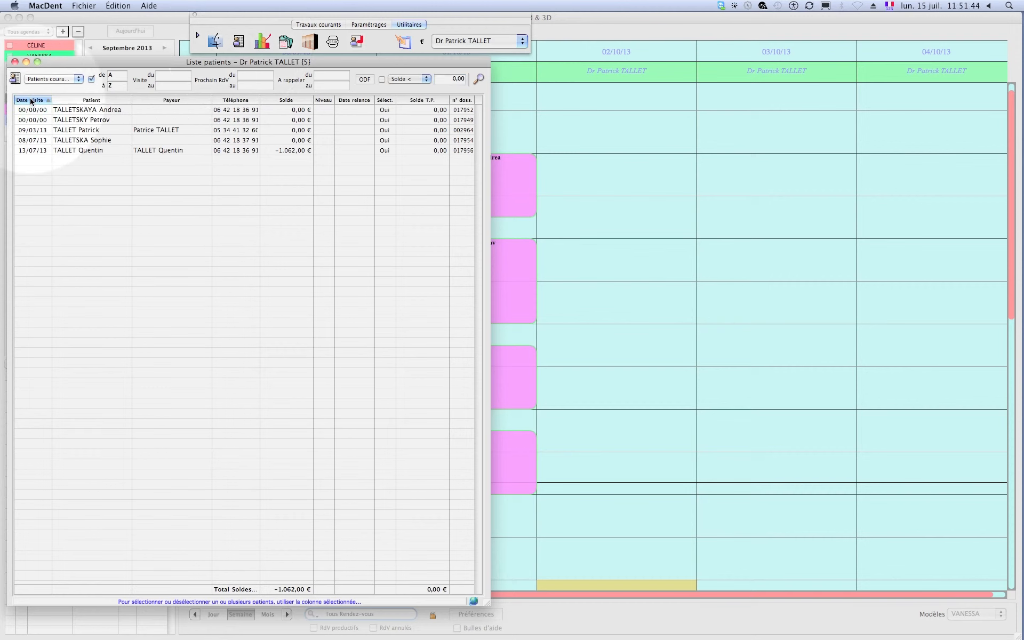
click(30, 100)
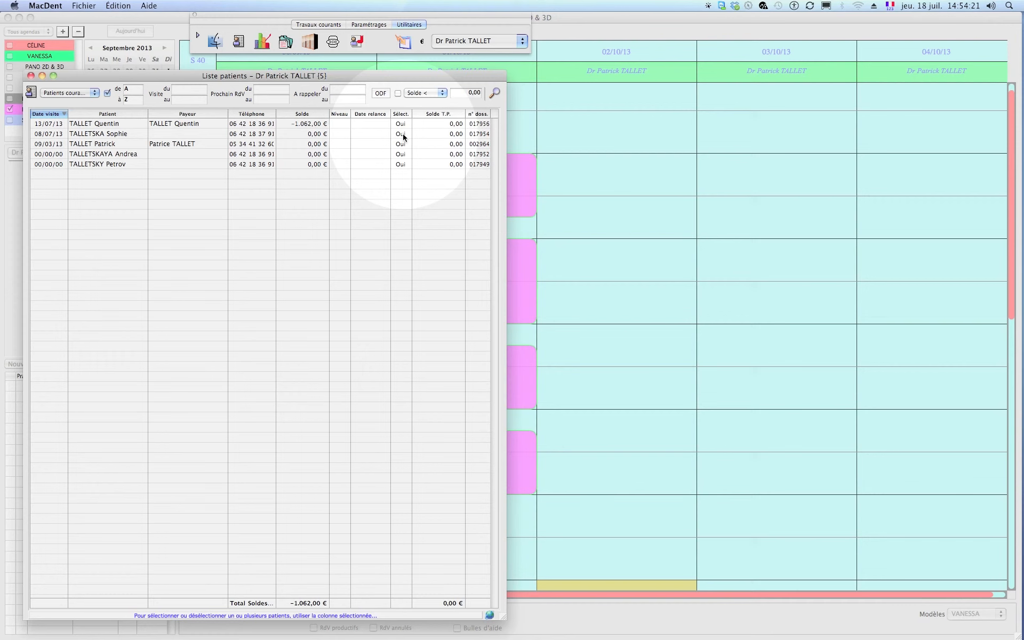
click(401, 134)
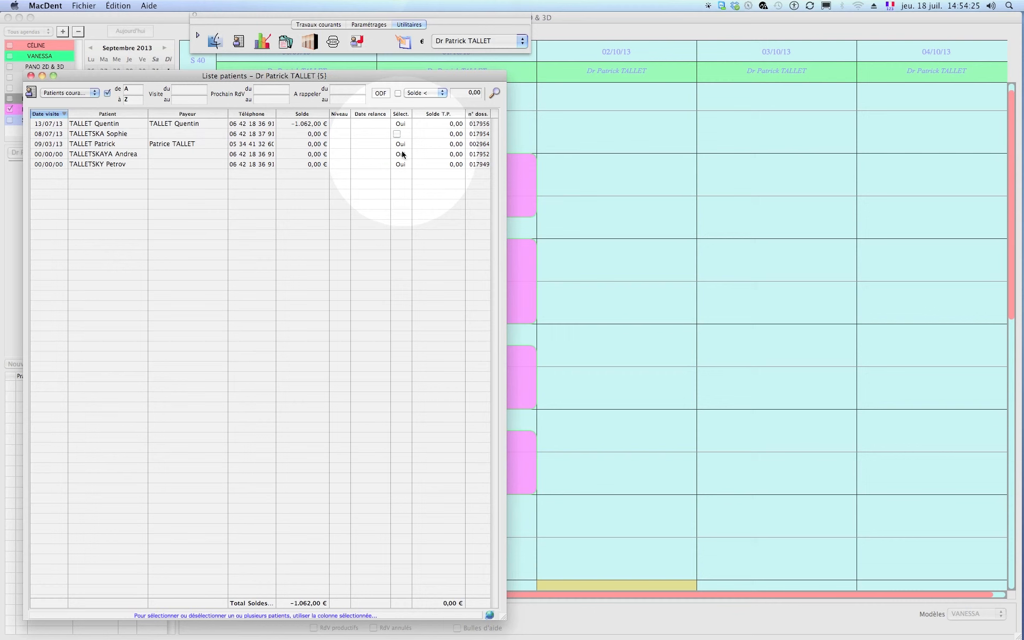
click(401, 154)
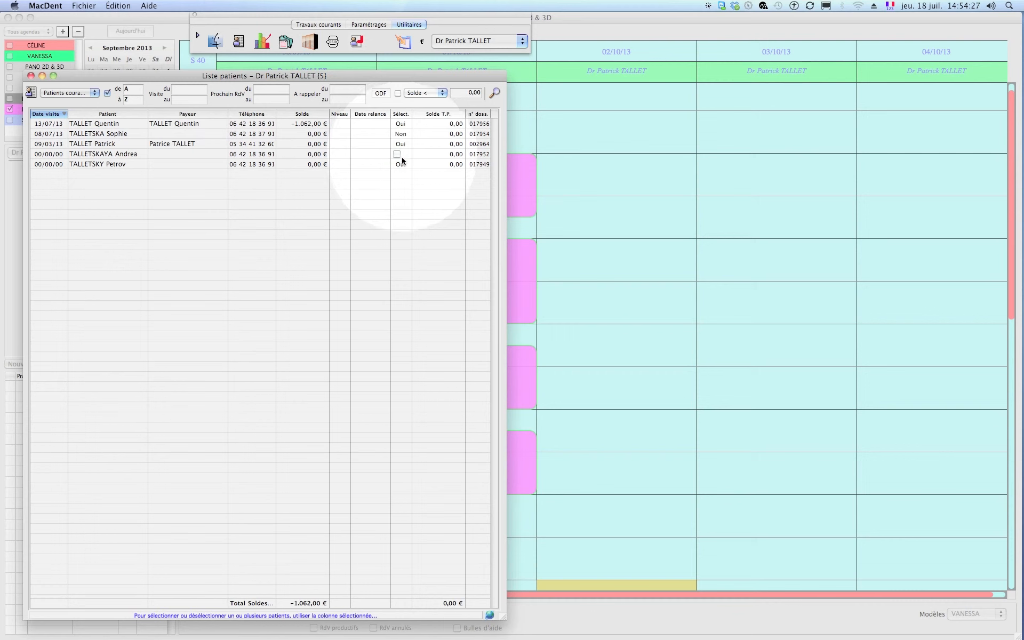
click(400, 182)
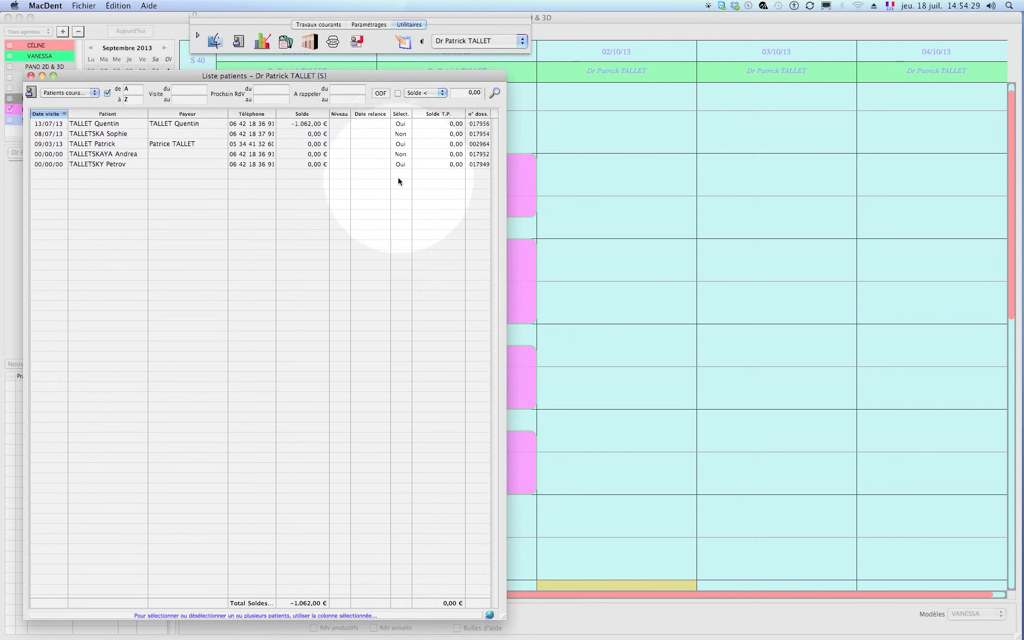
click(400, 134)
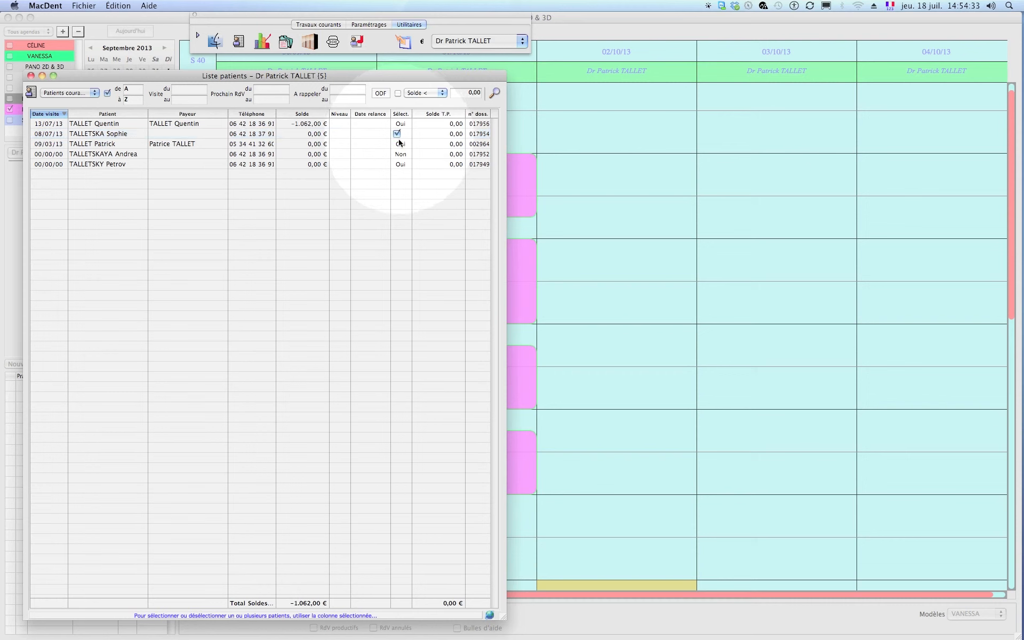
click(400, 154)
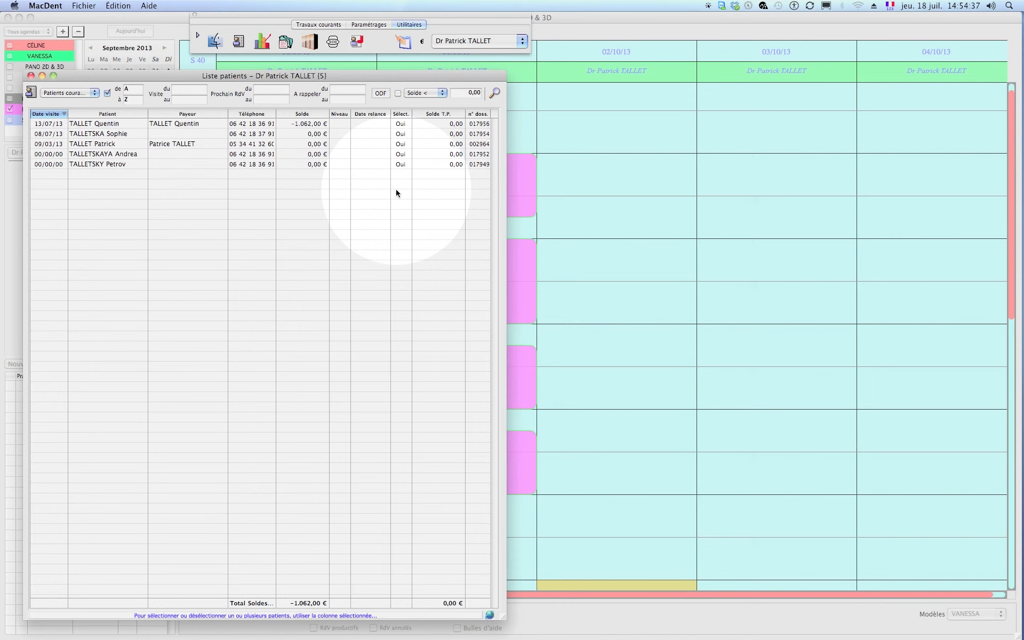
click(399, 114)
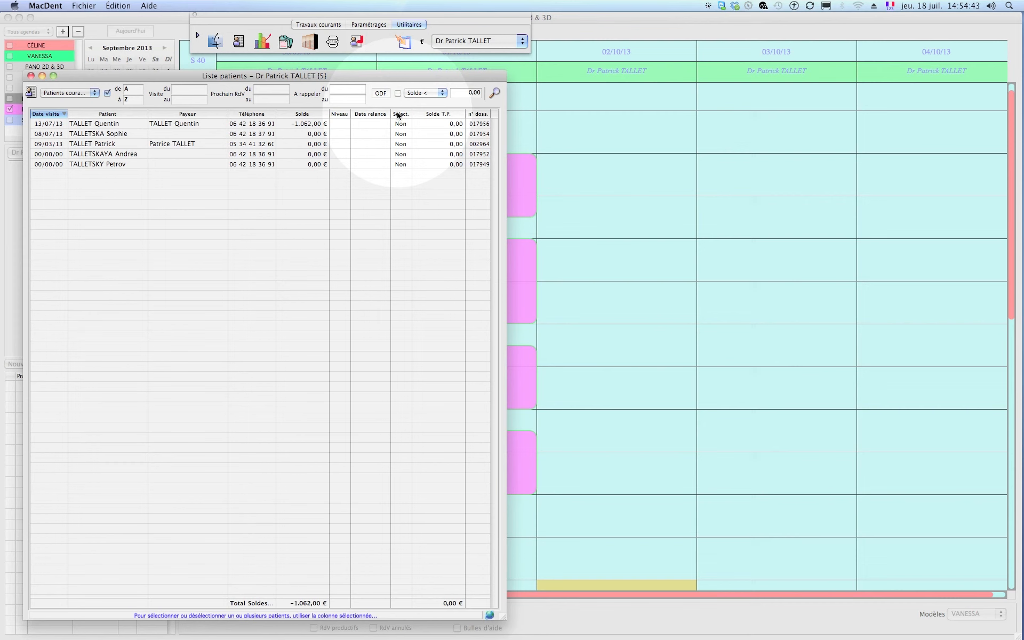
click(399, 115)
click(398, 114)
click(398, 114)
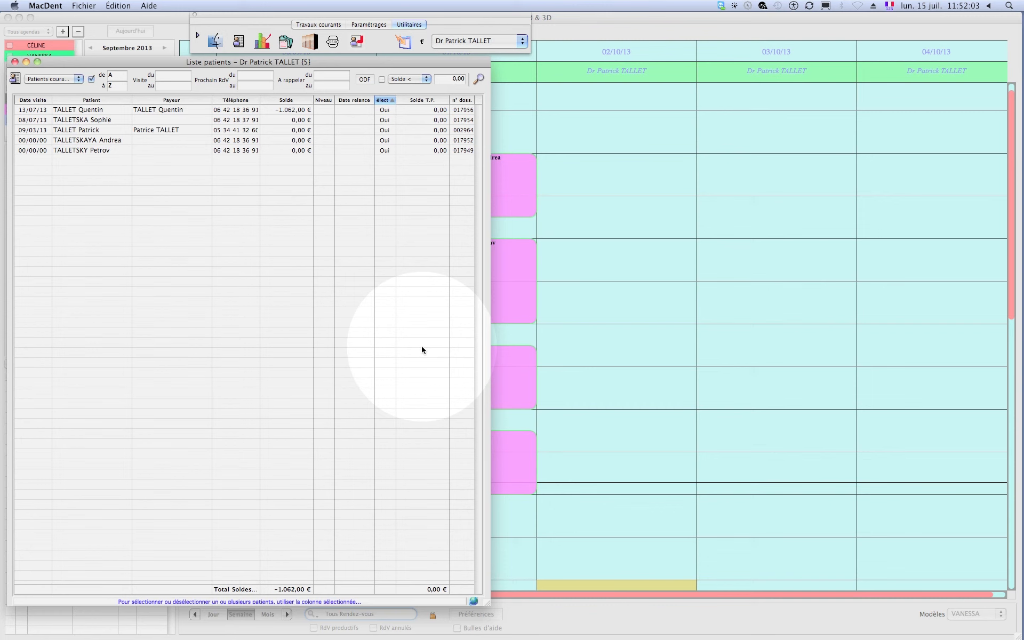
Step: Send the Date prochain RdV SMS to the five selected patients and acknowledge '5 SMS ont été envoyés'
click(473, 601)
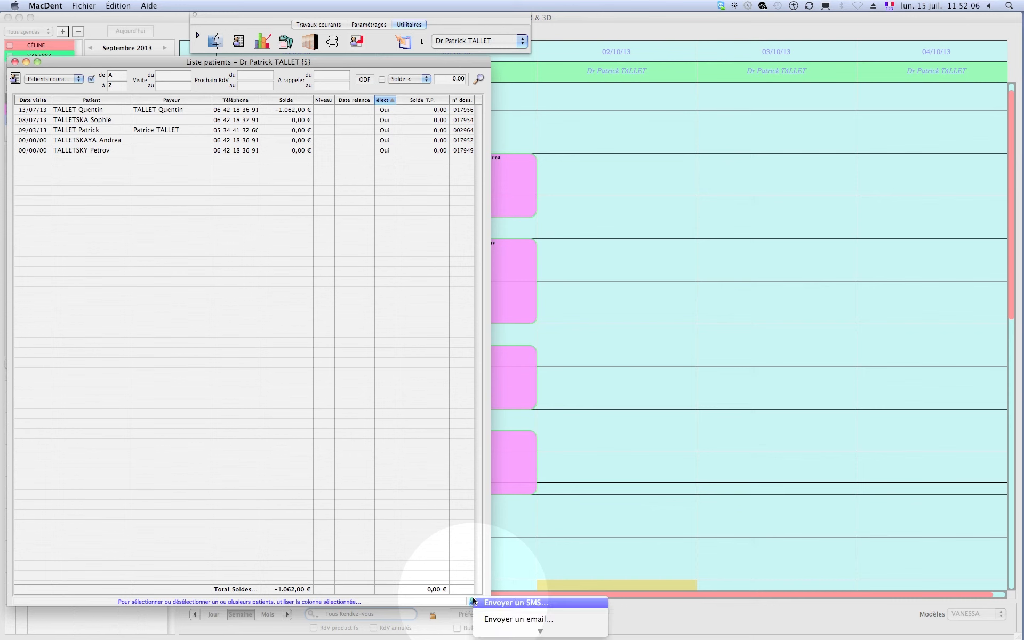
mouse_move(505, 633)
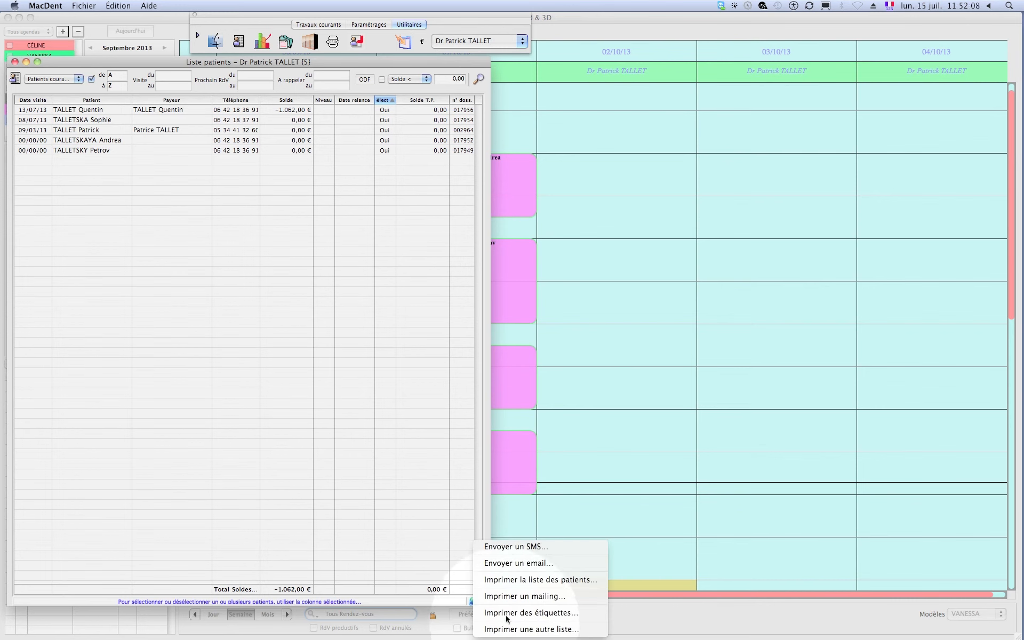
click(509, 547)
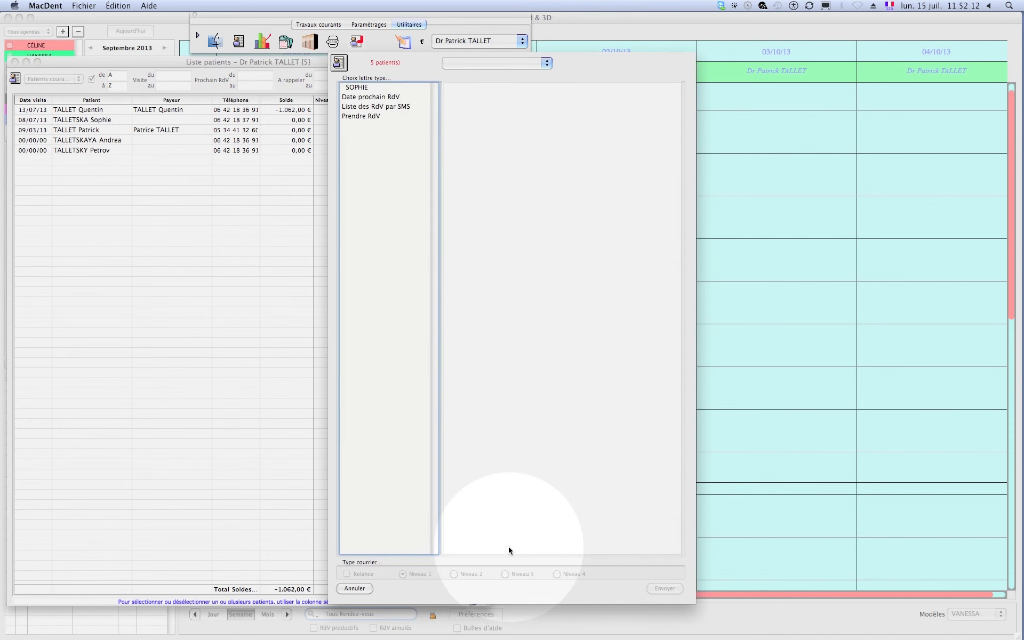
click(378, 98)
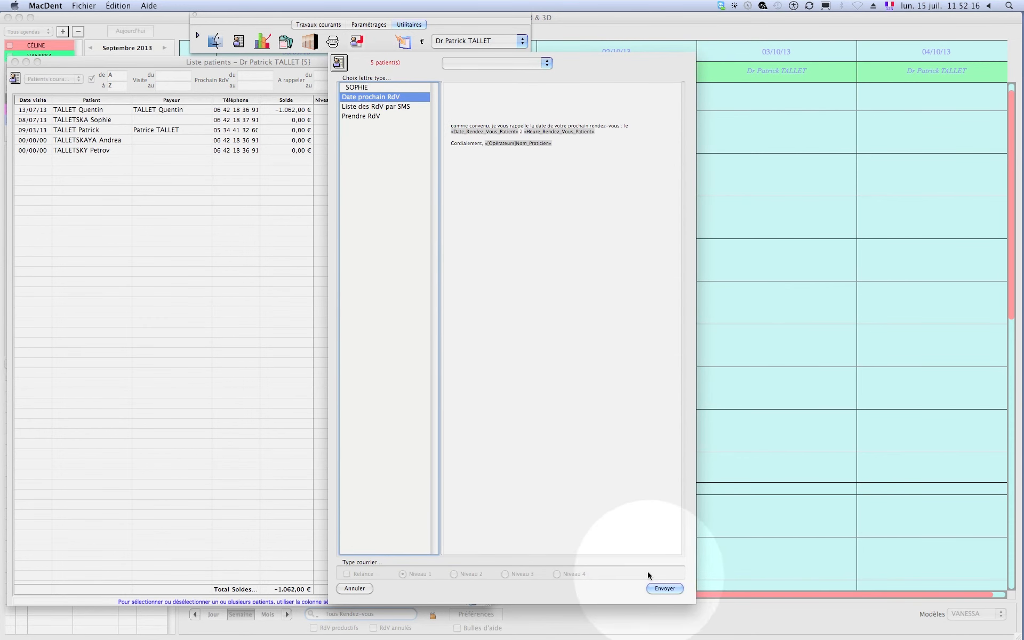
click(664, 587)
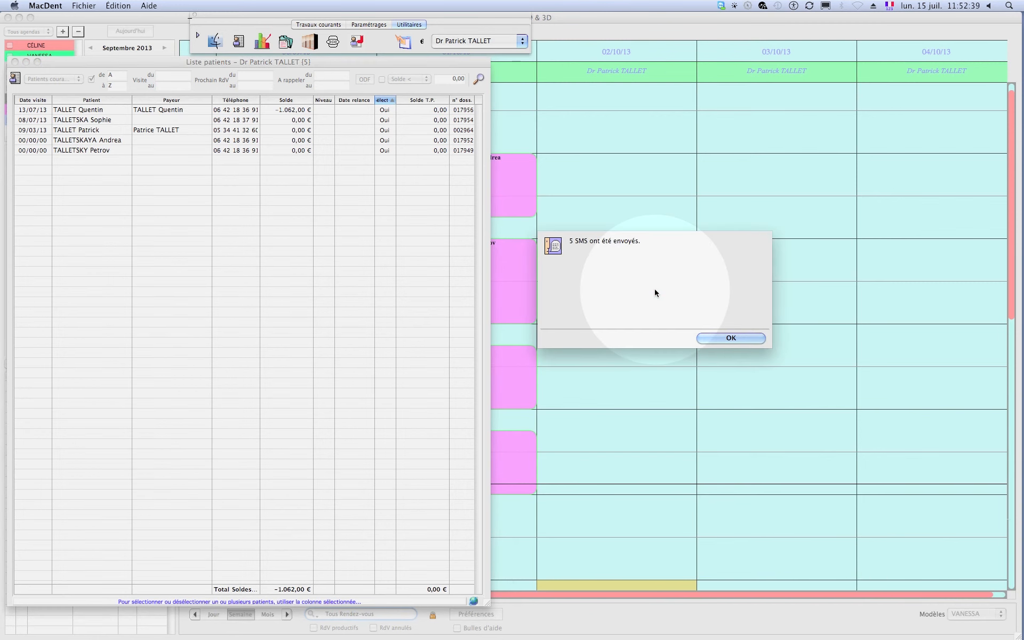
click(729, 338)
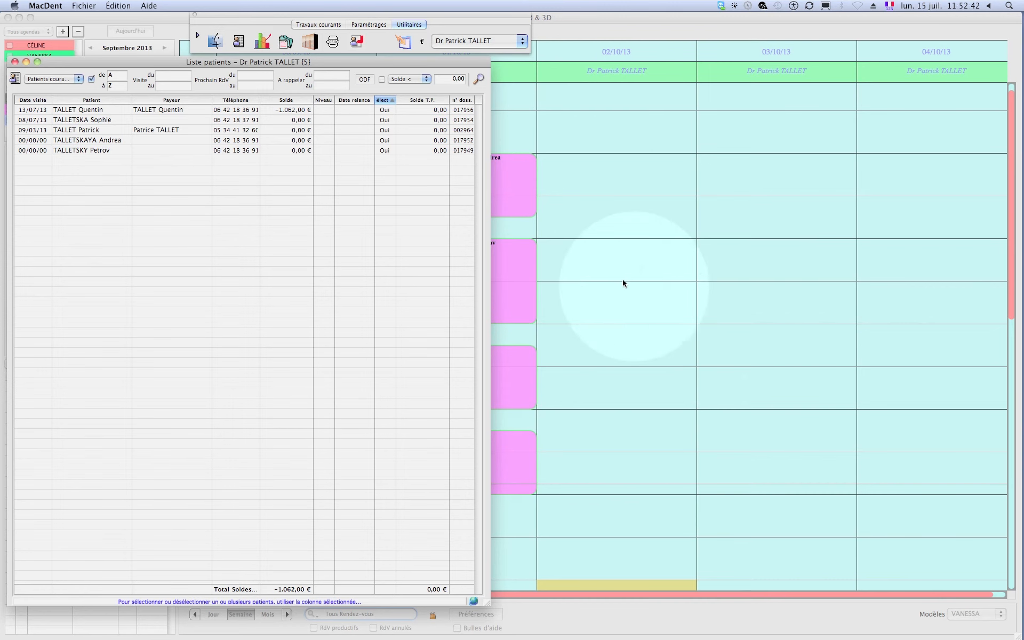
Step: Close the patient list and open the 10:15 appointment patient's record
click(15, 61)
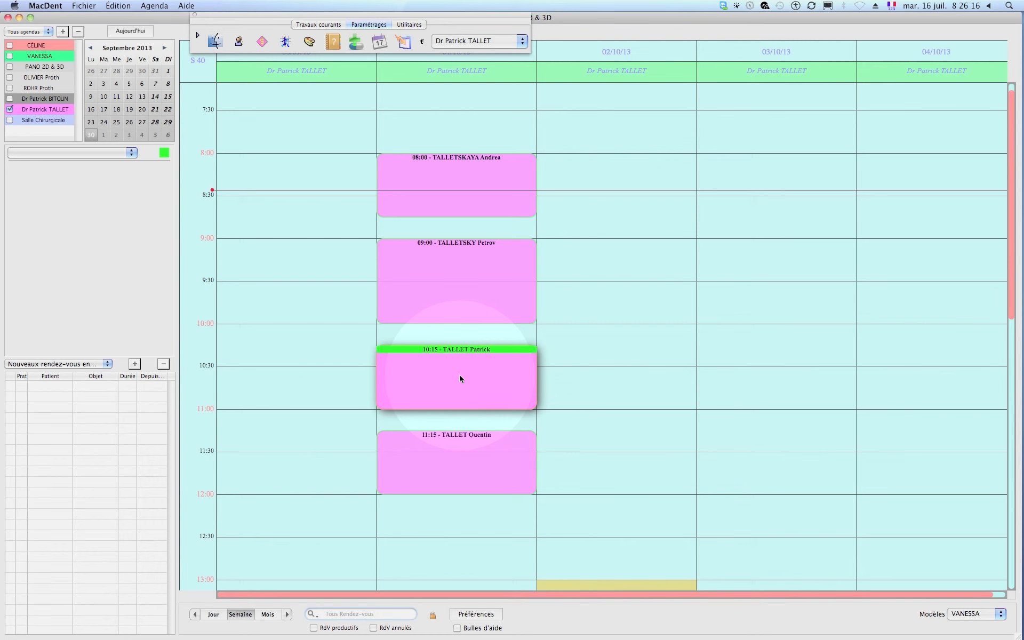
right_click(459, 375)
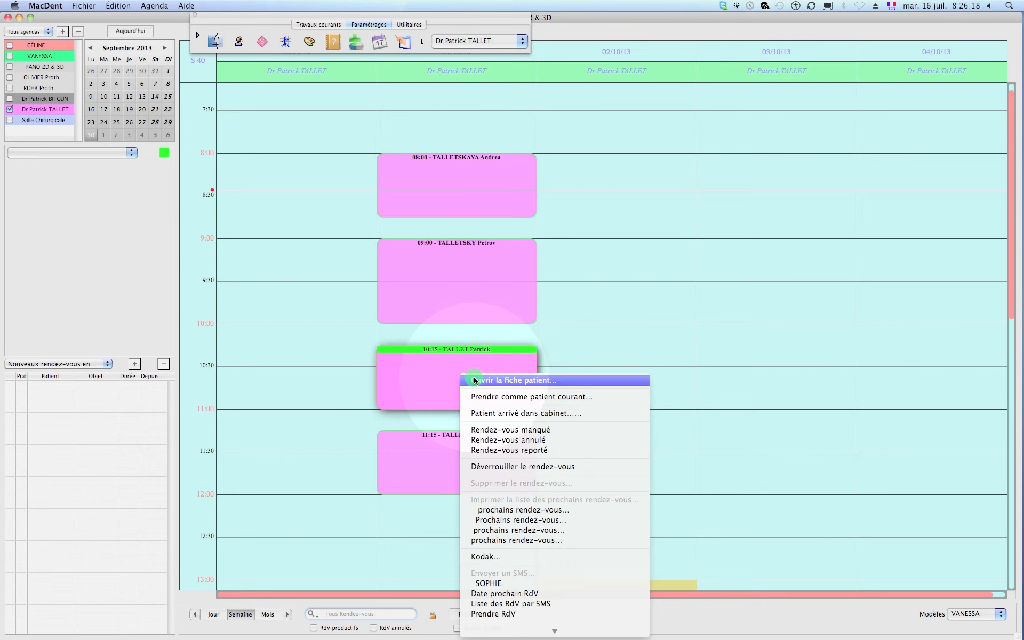
click(474, 376)
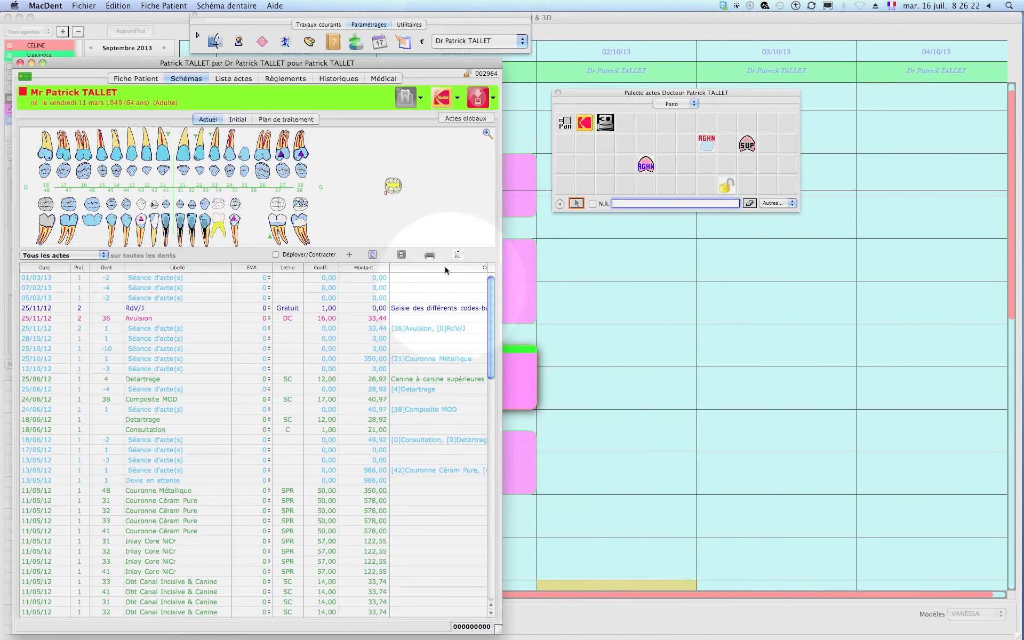
Step: View the 15/07/13 SMS entry in Historiques, then expand all history entries to full details
click(340, 80)
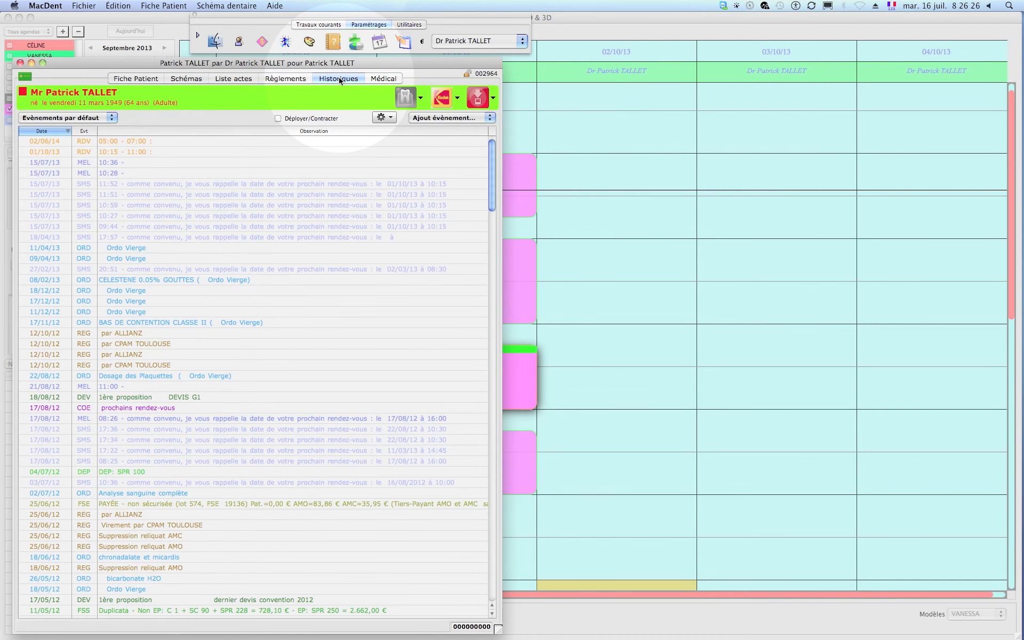
click(158, 187)
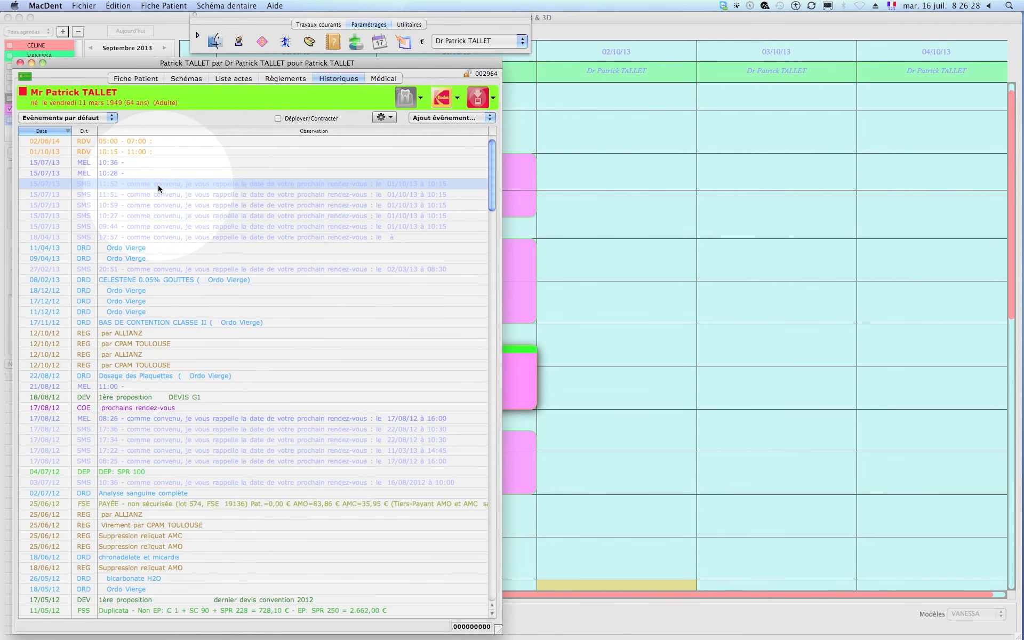
double_click(159, 186)
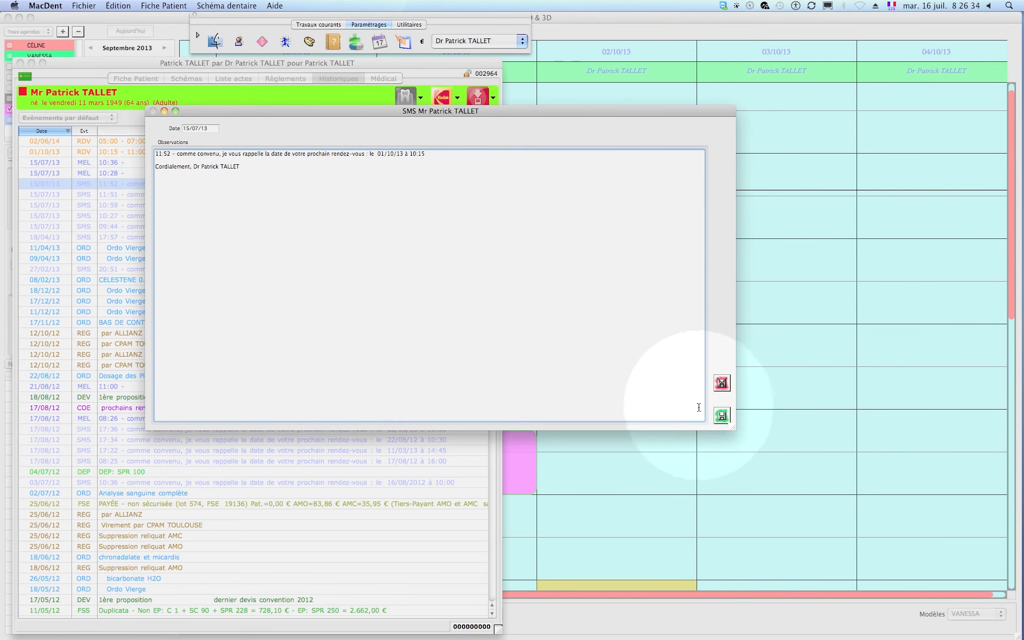
click(722, 416)
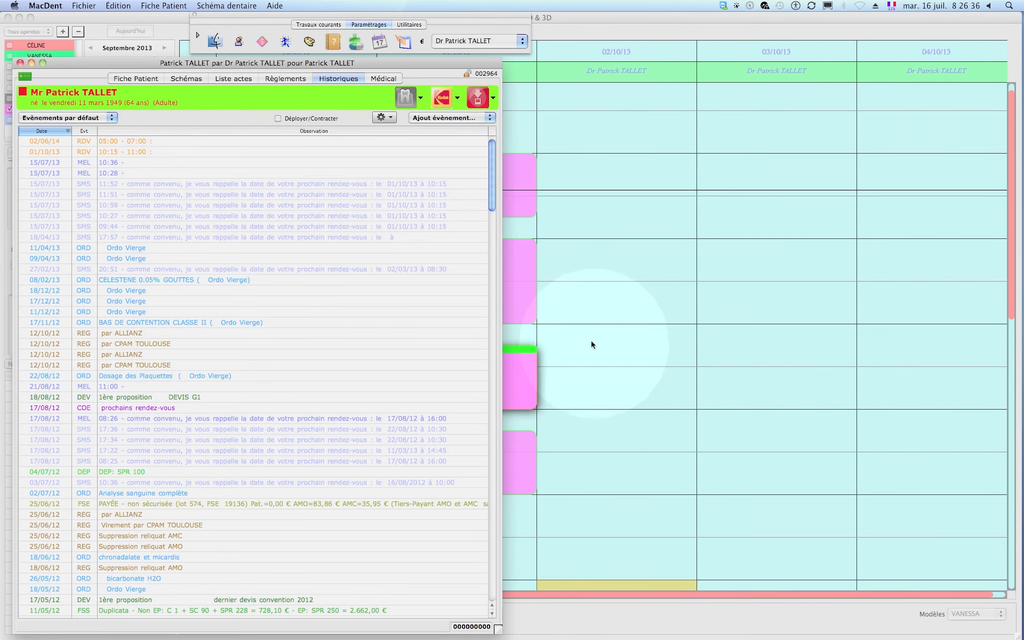
click(277, 118)
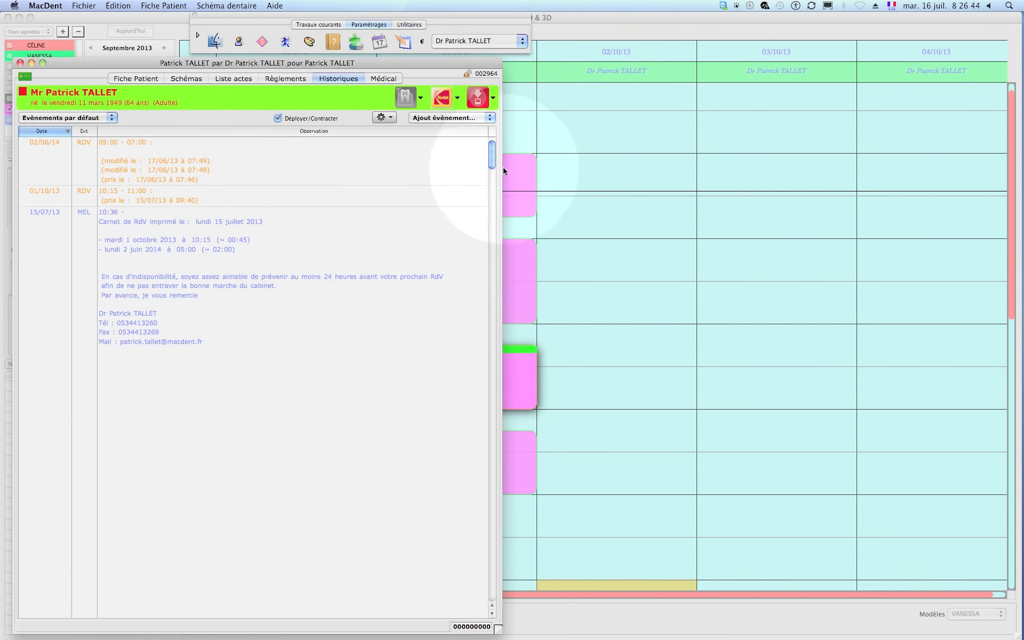
drag(490, 162, 482, 283)
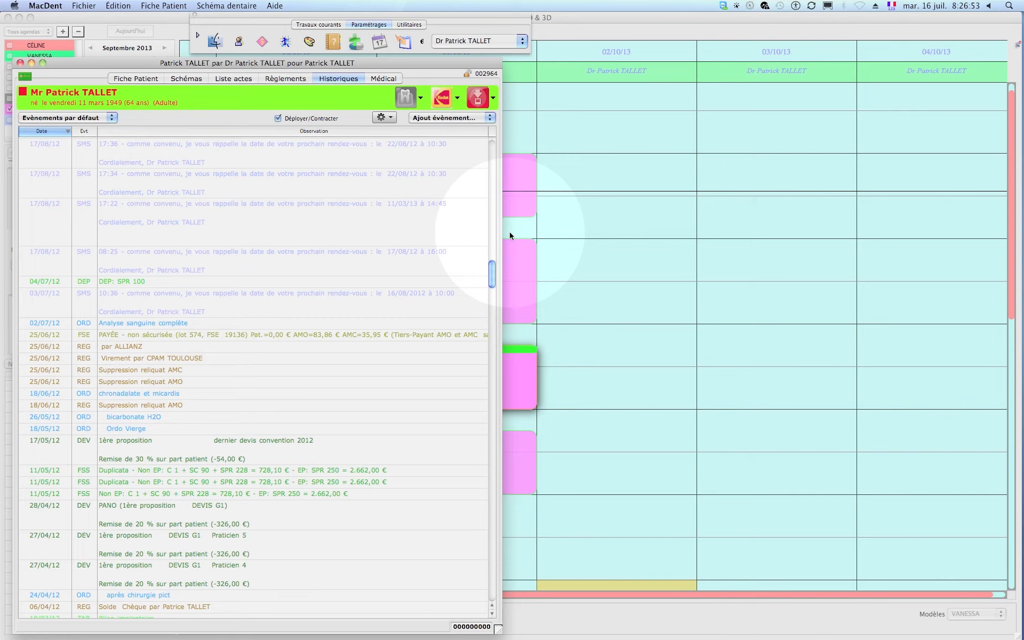